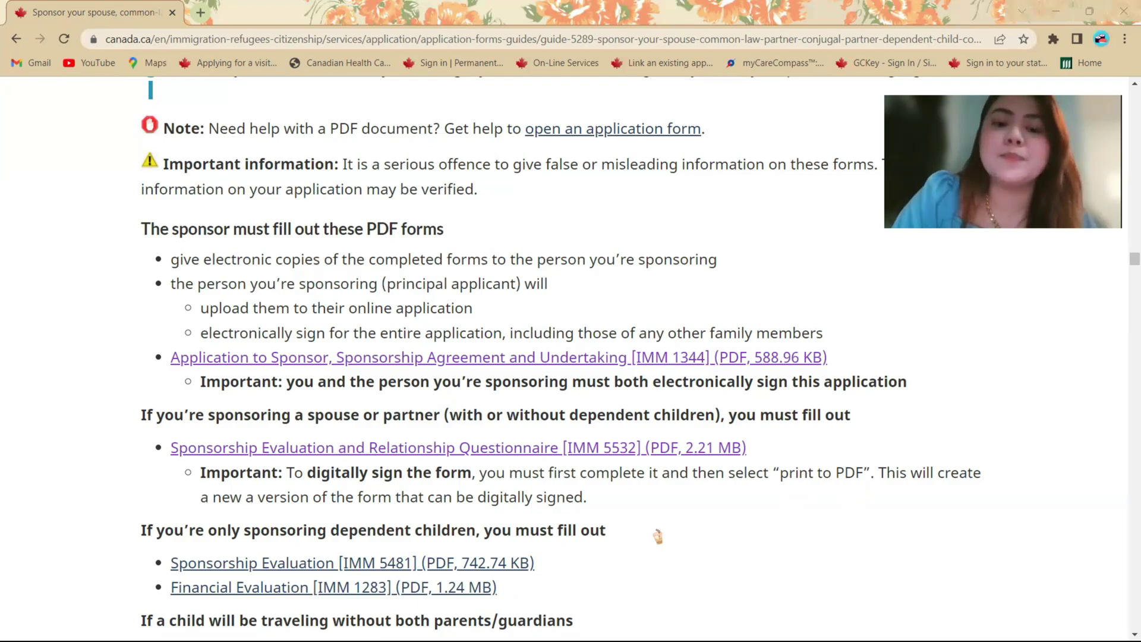
# - Show the Acrobat taskbar previews of the open imm1344e.pdf and imm5532e.pdf forms
pyautogui.moveTo(616, 639)
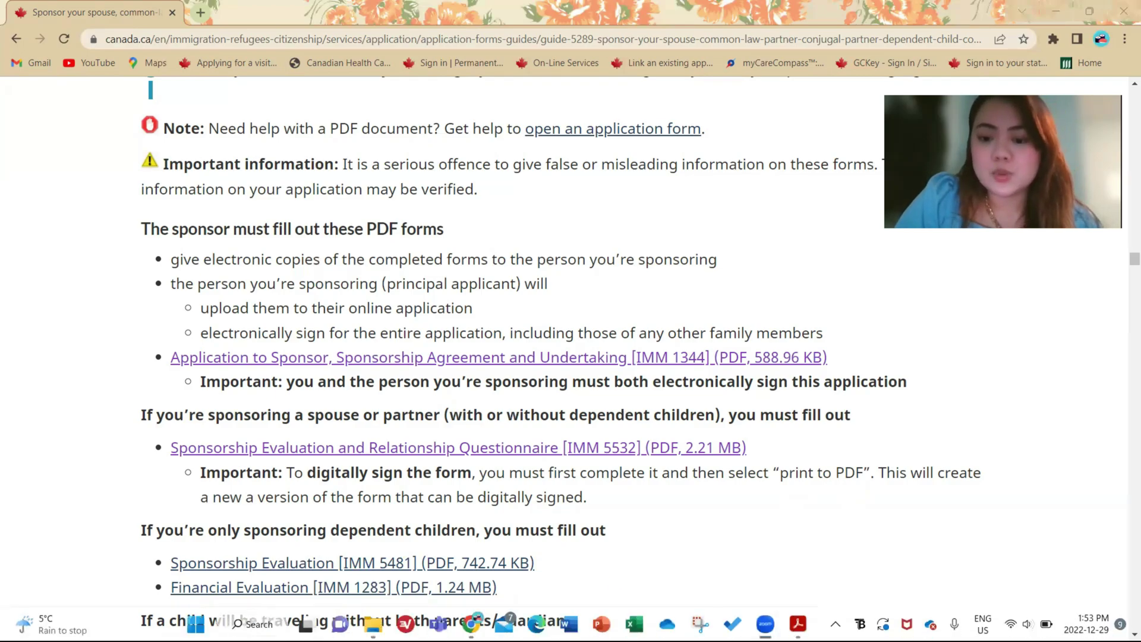
pyautogui.moveTo(765, 623)
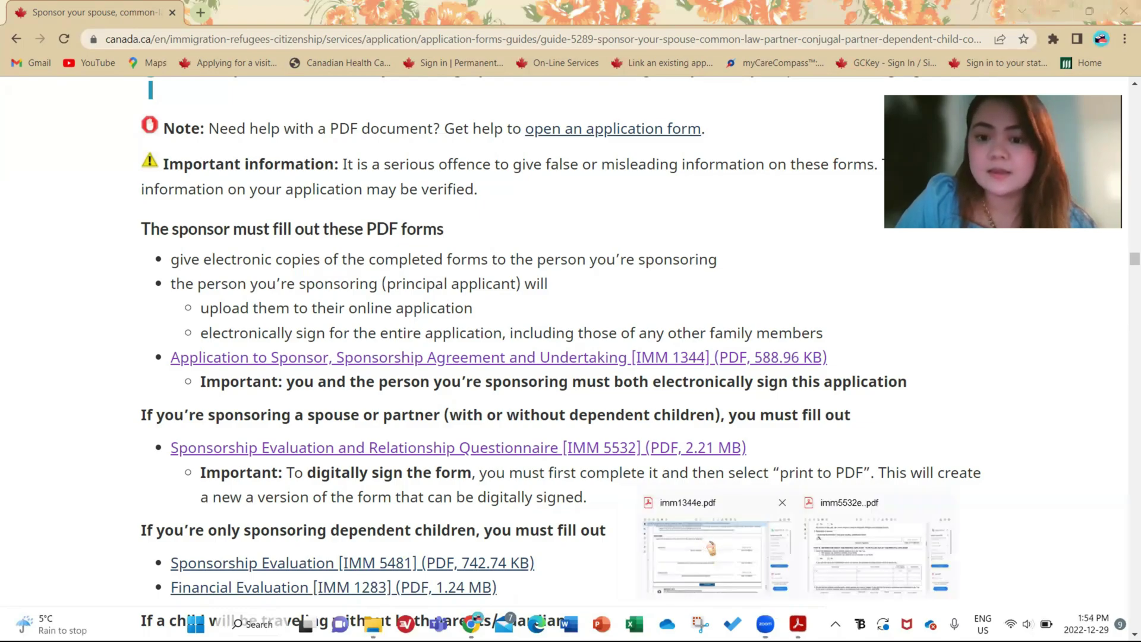
# - Bring imm1344e.pdf to the front and select the electronic signing statement text
pyautogui.click(705, 542)
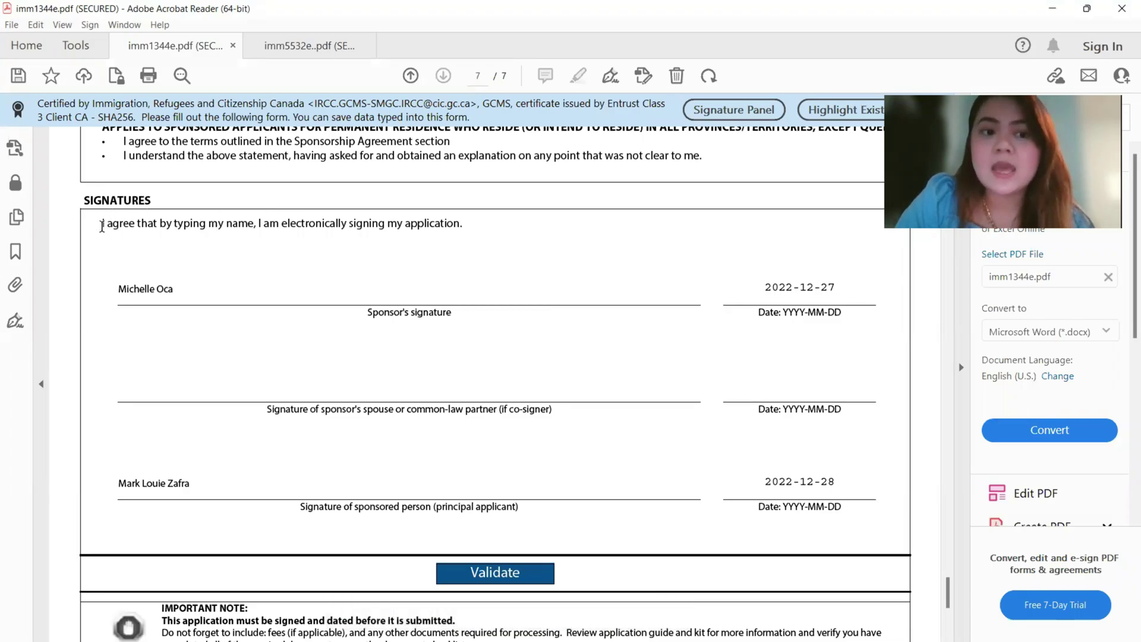
pyautogui.moveTo(102, 226); pyautogui.dragTo(489, 229)
pyautogui.click(489, 229)
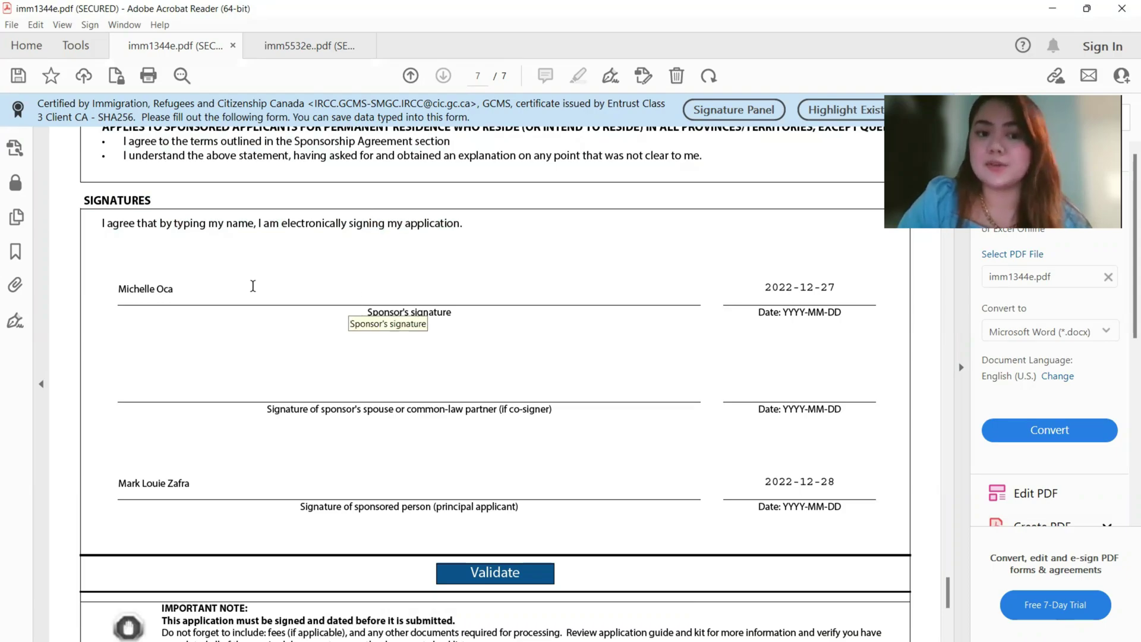
# - Erase and retype the sponsor's full name in the Sponsor's signature field
pyautogui.click(253, 286)
pyautogui.press('BackSpace')
pyautogui.press('BackSpace')
pyautogui.press('BackSpace')
pyautogui.press('BackSpace')
pyautogui.press('BackSpace')
pyautogui.press('BackSpace')
pyautogui.press('BackSpace')
pyautogui.press('BackSpace')
pyautogui.press('BackSpace')
pyautogui.press('BackSpace')
pyautogui.press('BackSpace')
pyautogui.press('BackSpace')
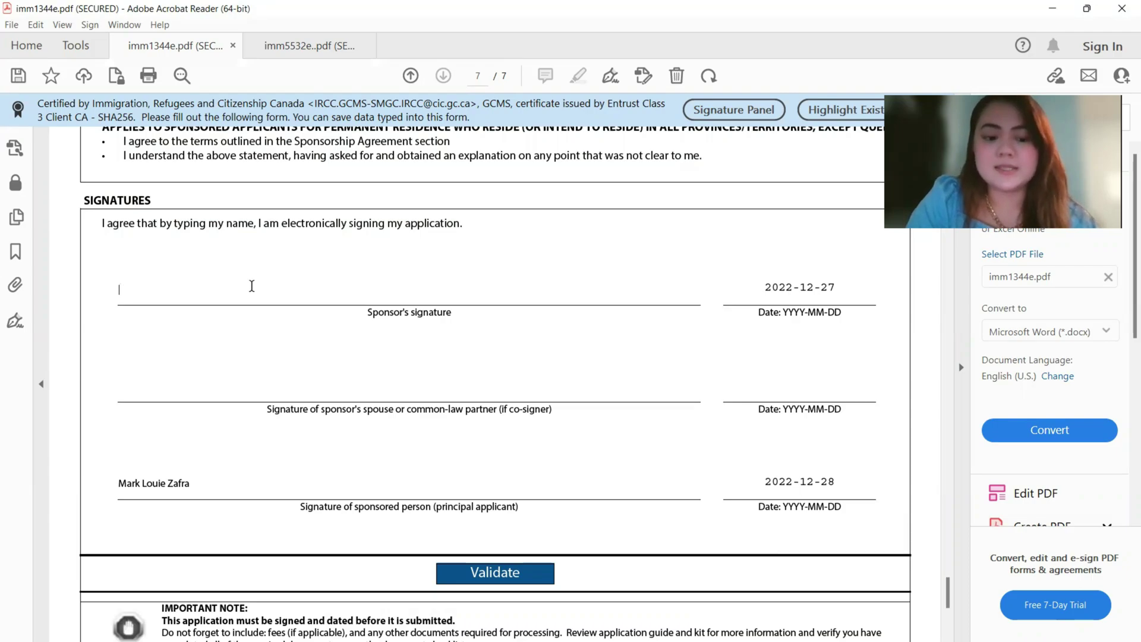
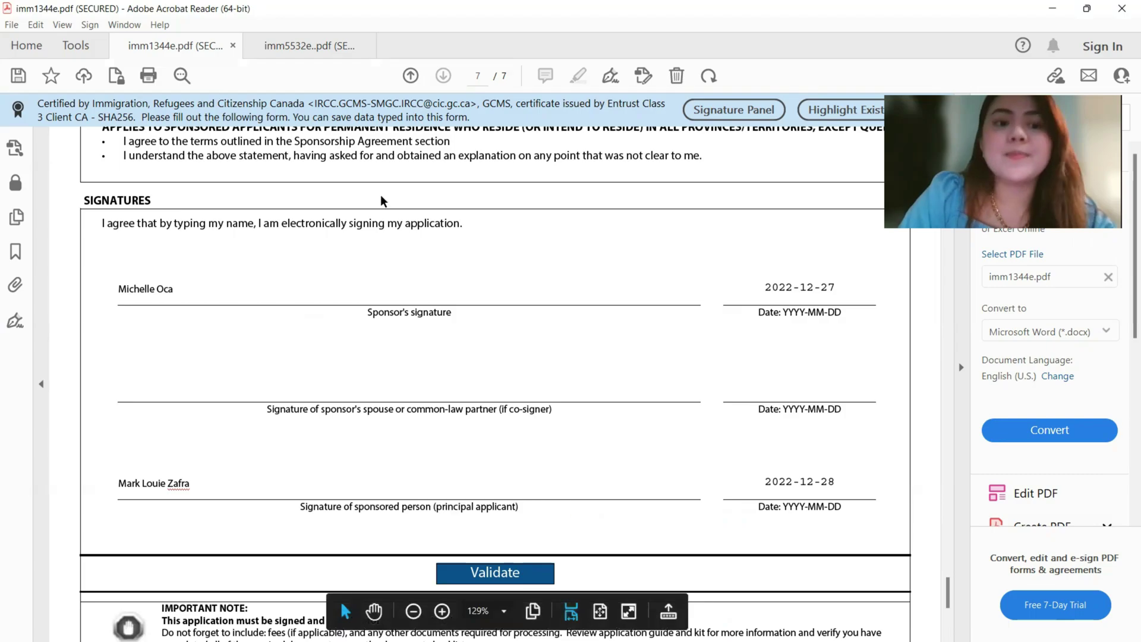
# - Switch to imm5532e and scroll to page 8's Declaration of sponsor and applicant
pyautogui.click(309, 46)
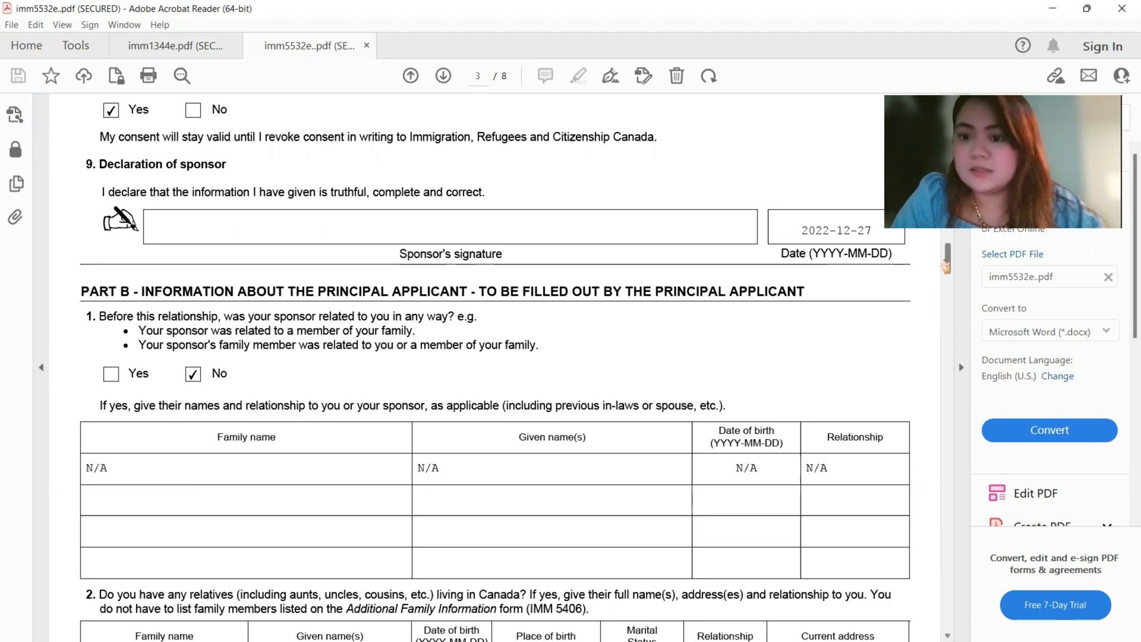
pyautogui.scroll(-3, 950, 271)
pyautogui.moveTo(950, 276); pyautogui.dragTo(938, 374)
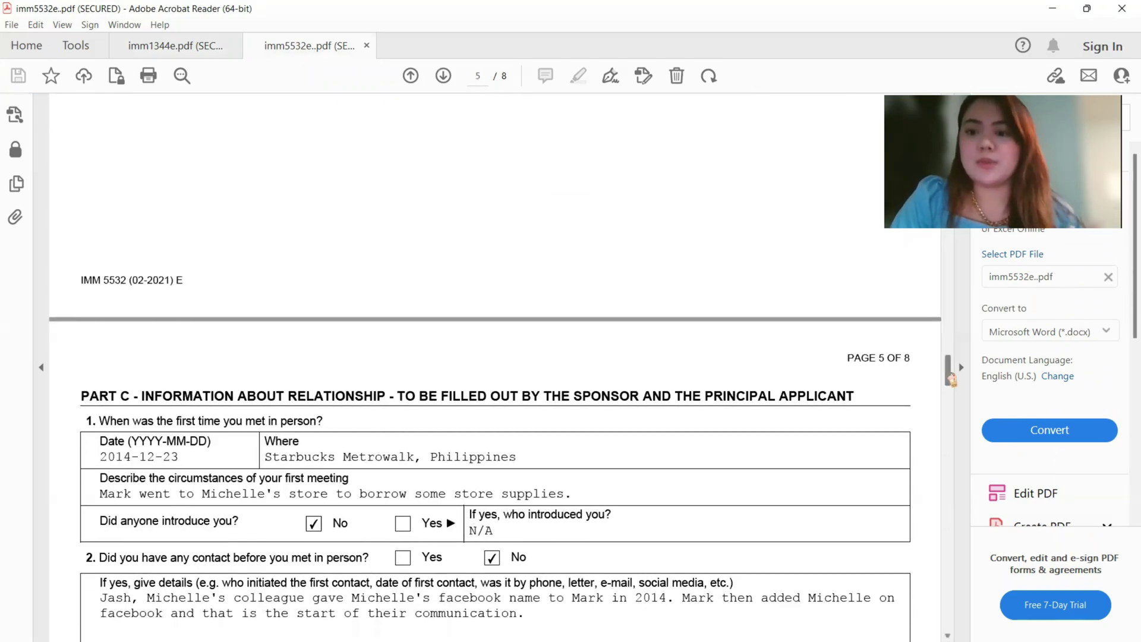
pyautogui.moveTo(951, 379); pyautogui.dragTo(937, 576)
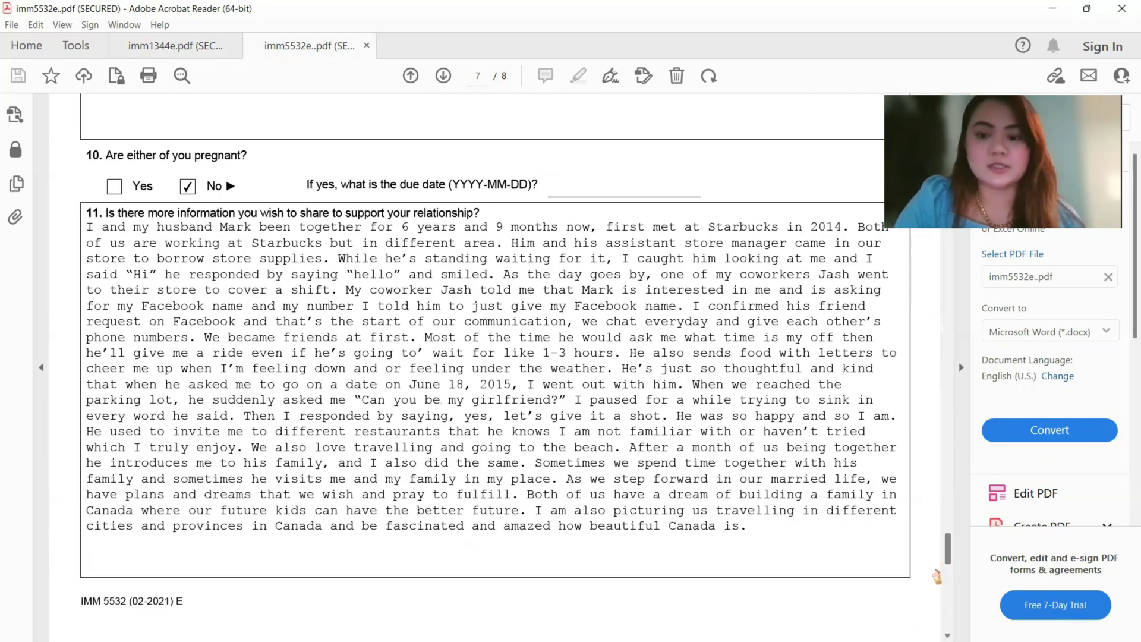
pyautogui.scroll(-5, 937, 577)
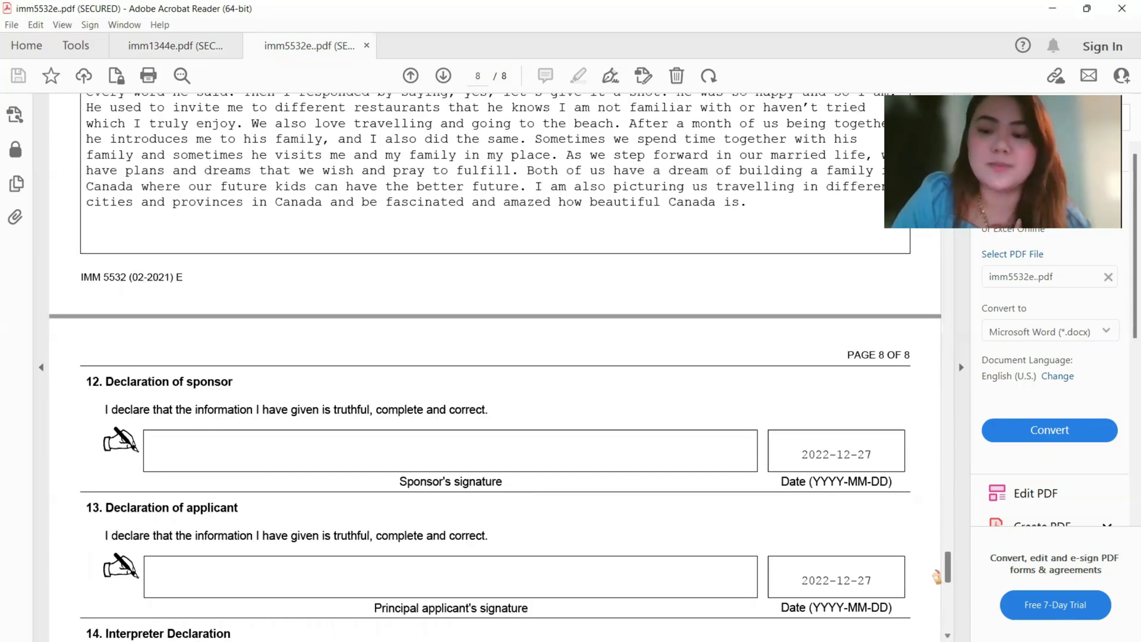
pyautogui.scroll(-4, 937, 577)
pyautogui.scroll(4, 937, 577)
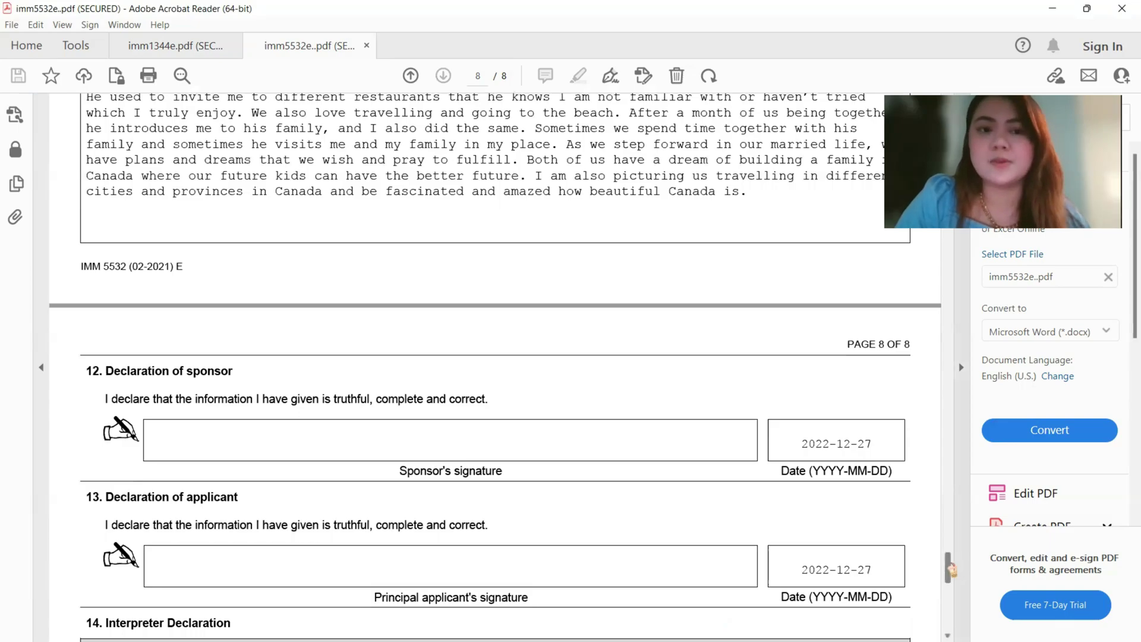
pyautogui.moveTo(950, 570); pyautogui.dragTo(950, 573)
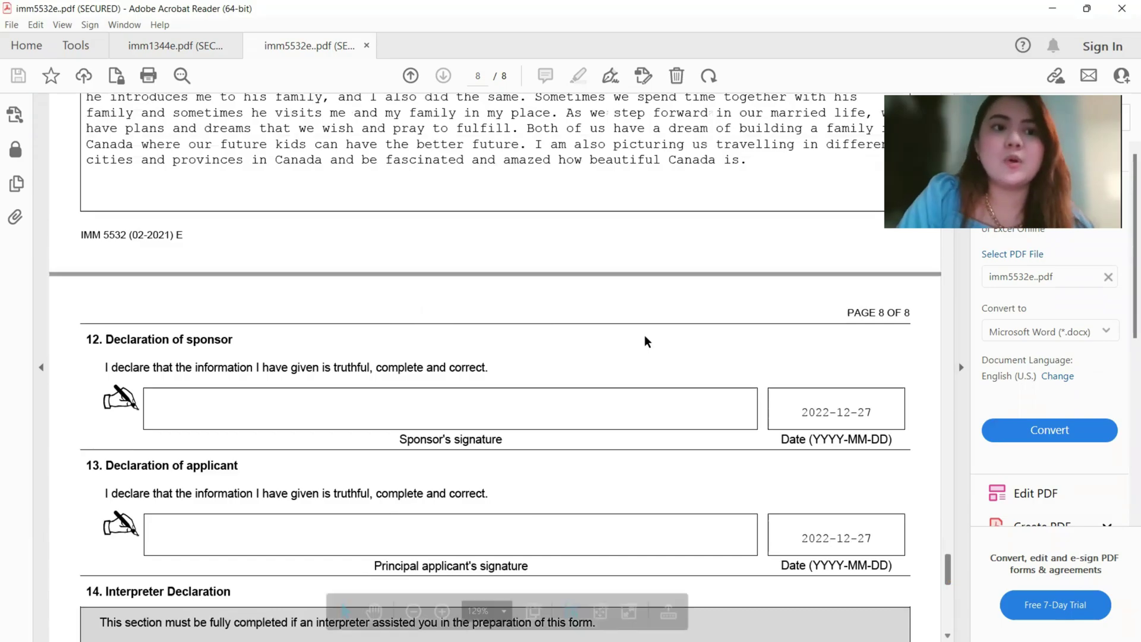
# - Print the form with Microsoft Print to PDF as IMM5532E.PDF
pyautogui.click(12, 24)
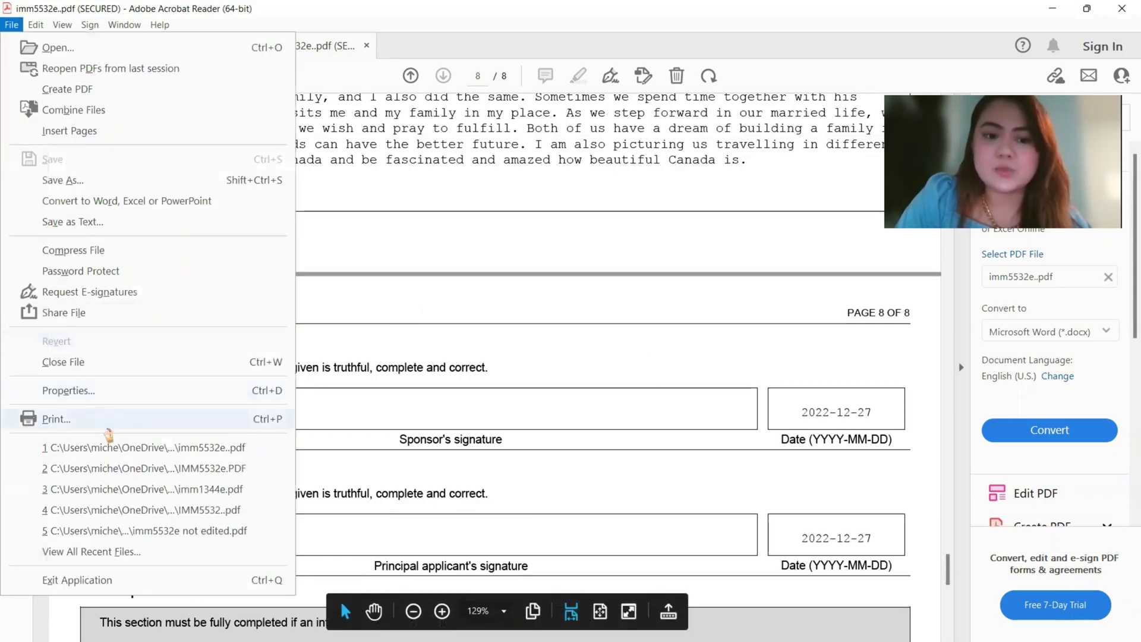
pyautogui.click(109, 429)
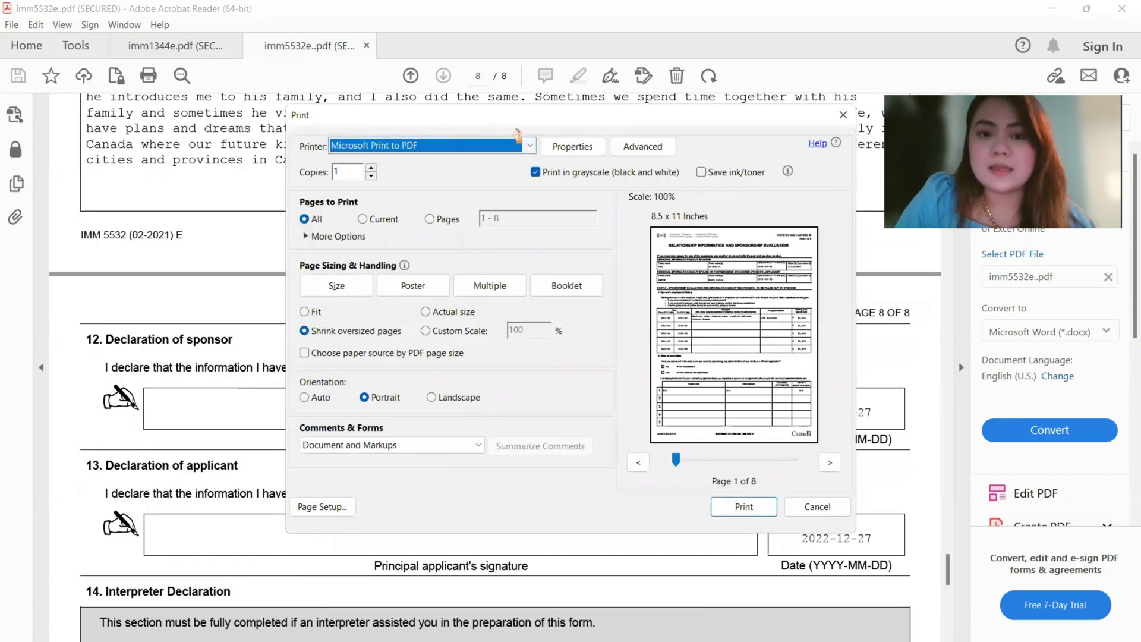
pyautogui.click(529, 145)
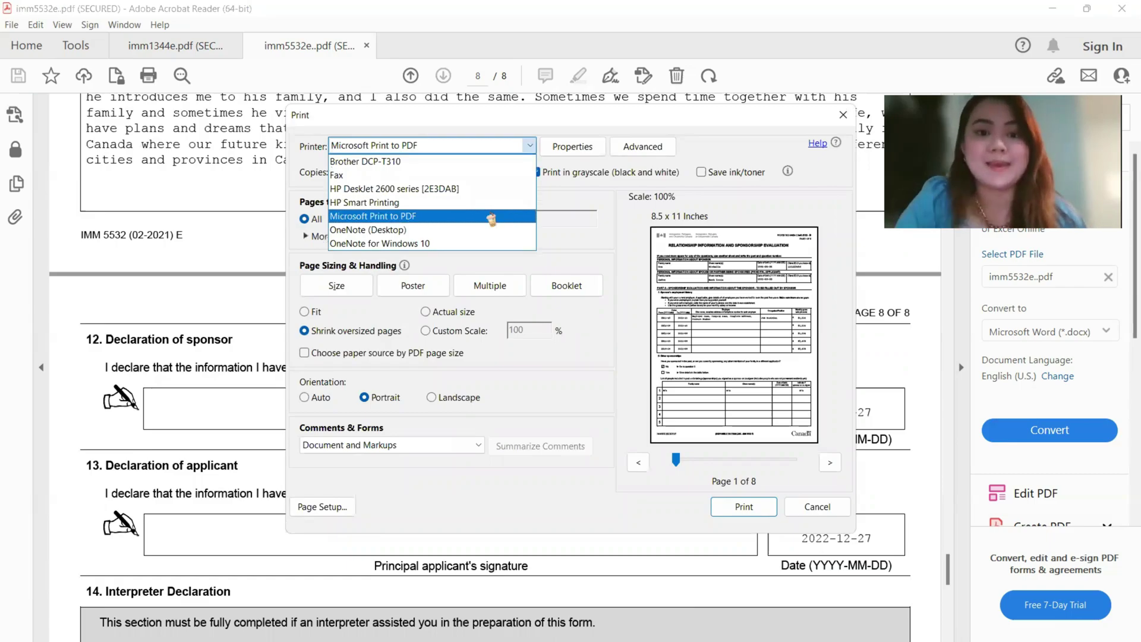
pyautogui.click(491, 218)
pyautogui.click(736, 510)
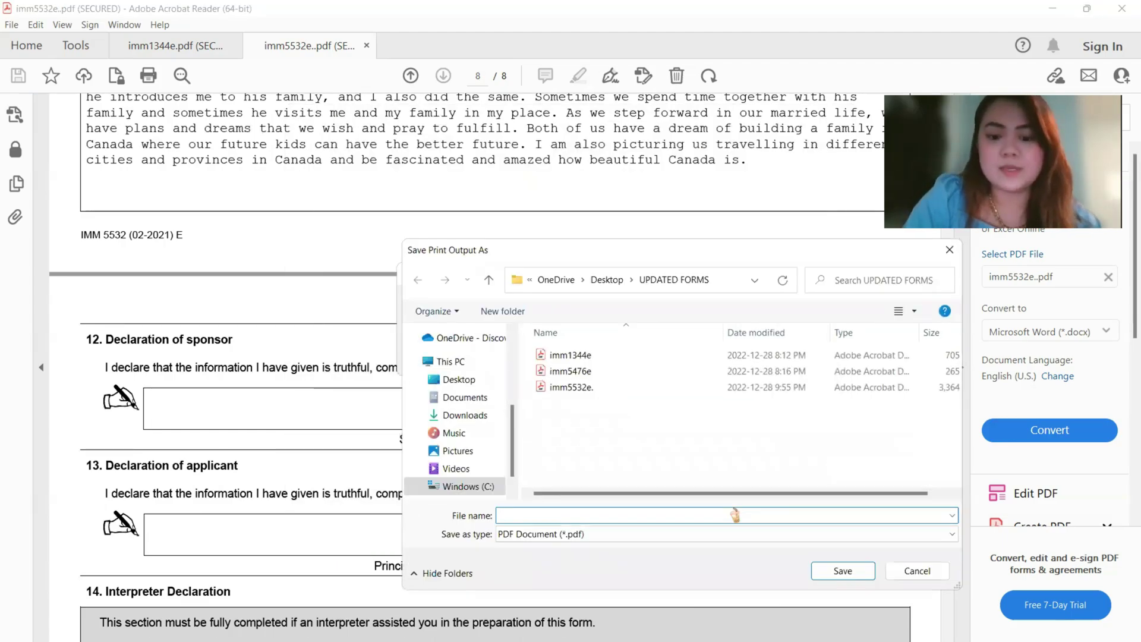
pyautogui.write('iMM')
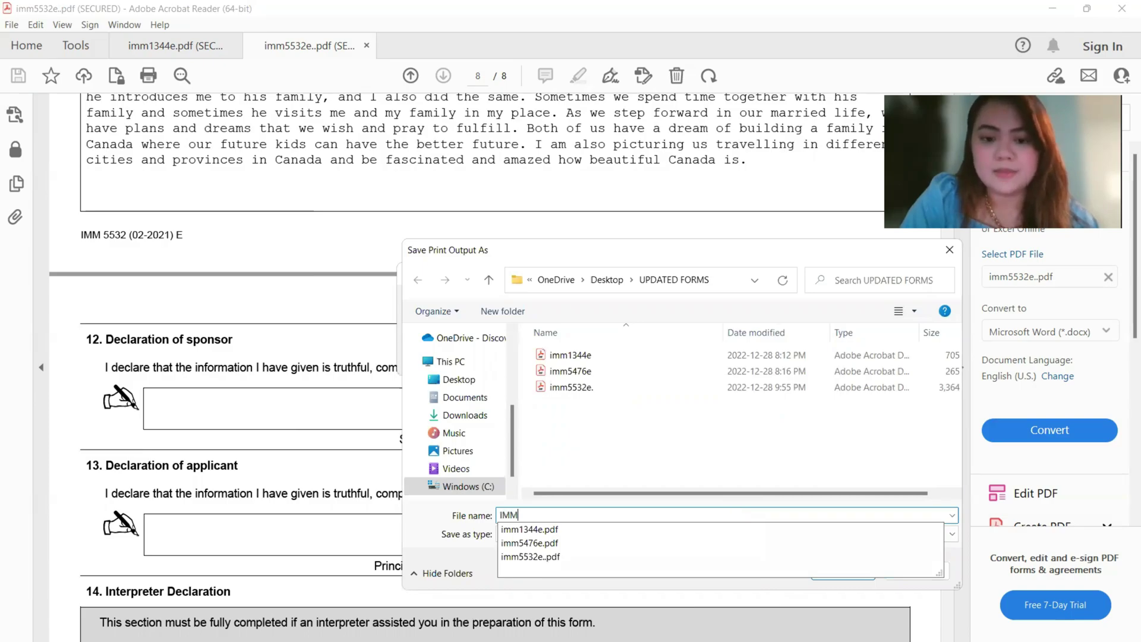
pyautogui.write('55')
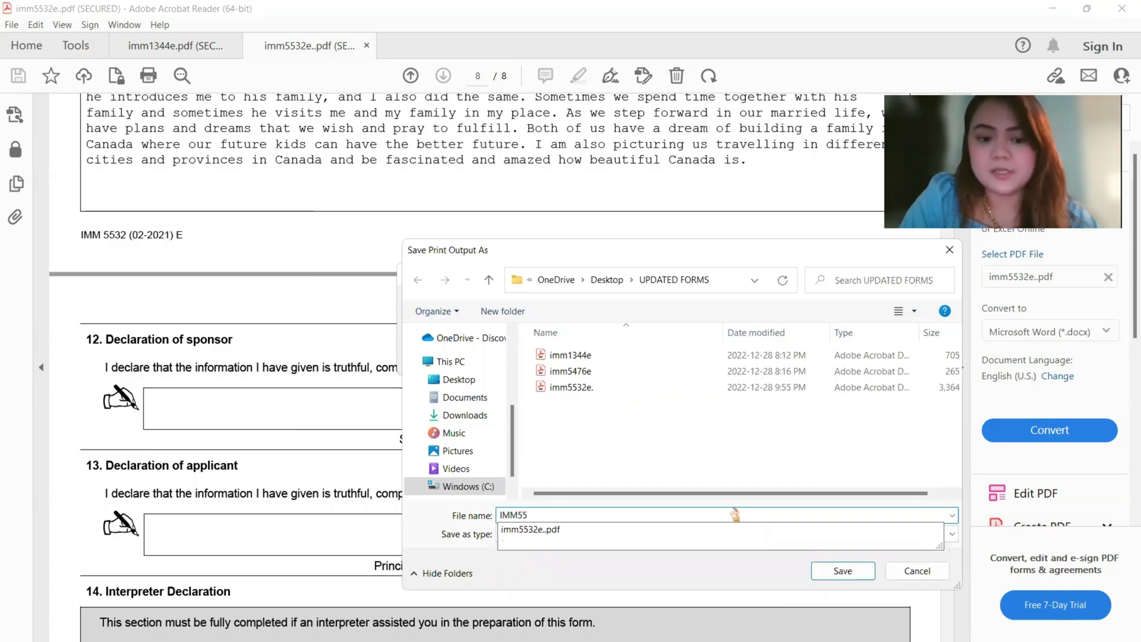
pyautogui.write('32E')
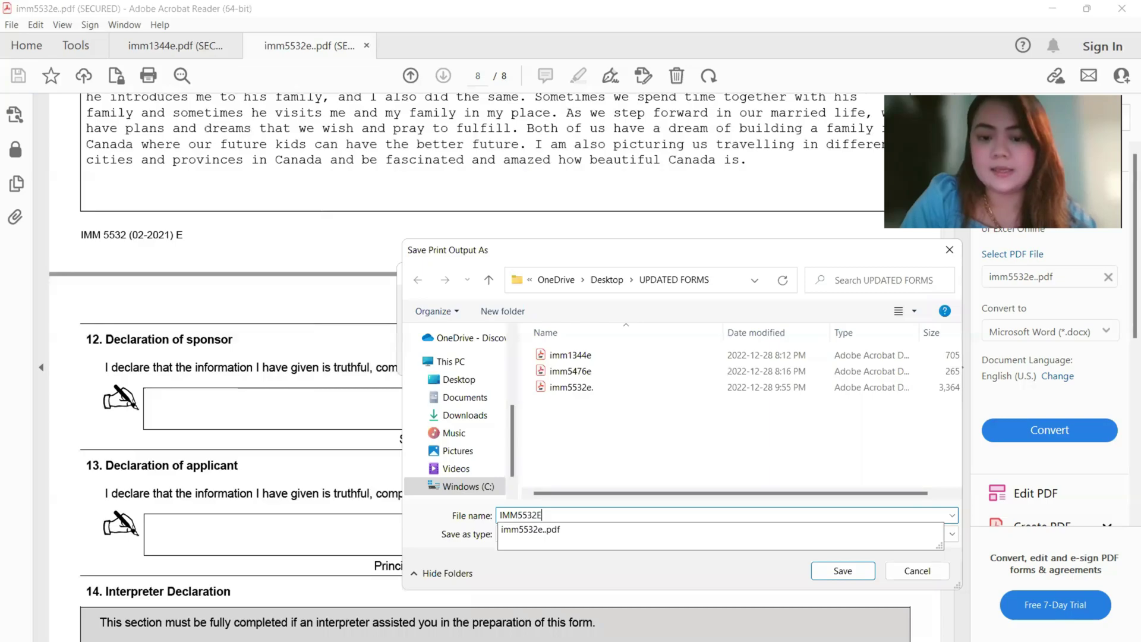
pyautogui.write('.PDF')
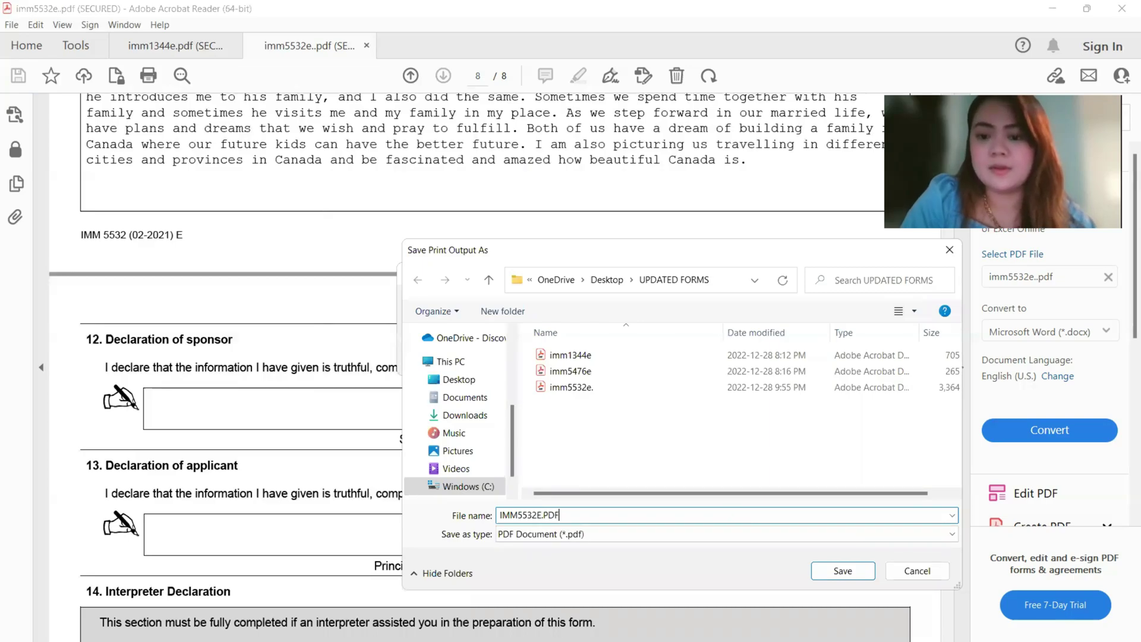
pyautogui.press('Return')
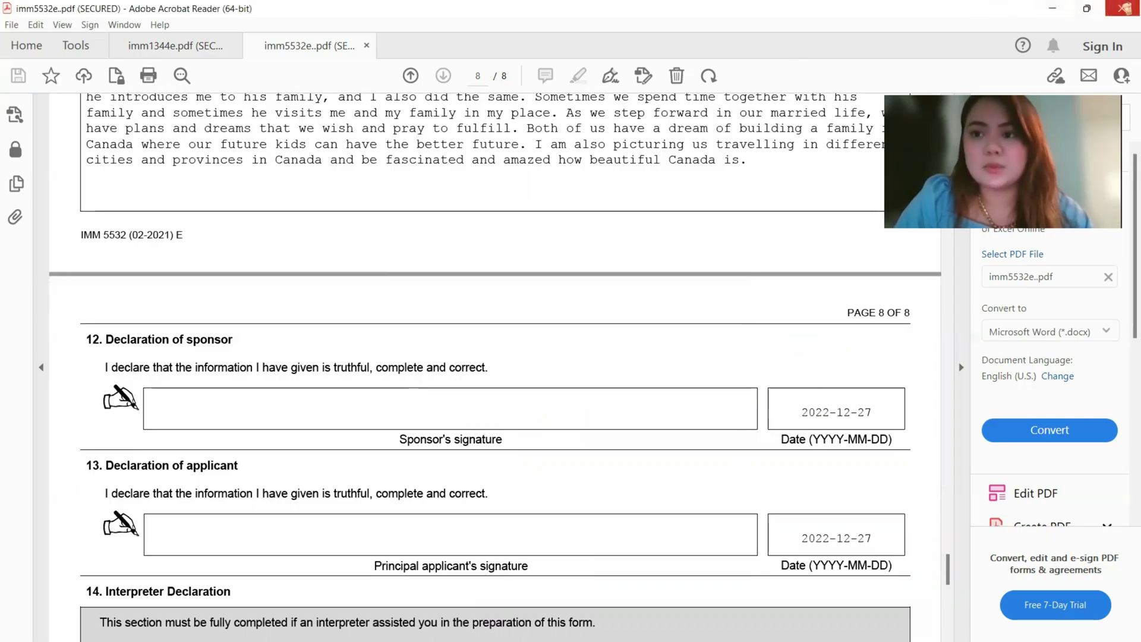
# - Close only the imm5532e tab and minimize the Acrobat Reader window
pyautogui.click(1121, 8)
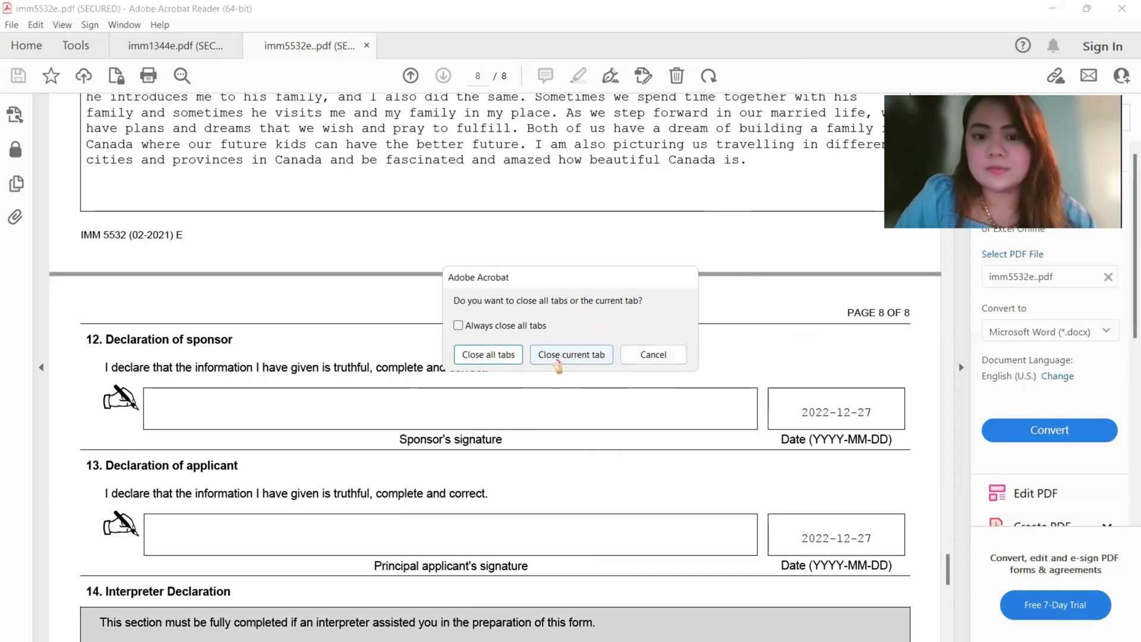
pyautogui.click(570, 354)
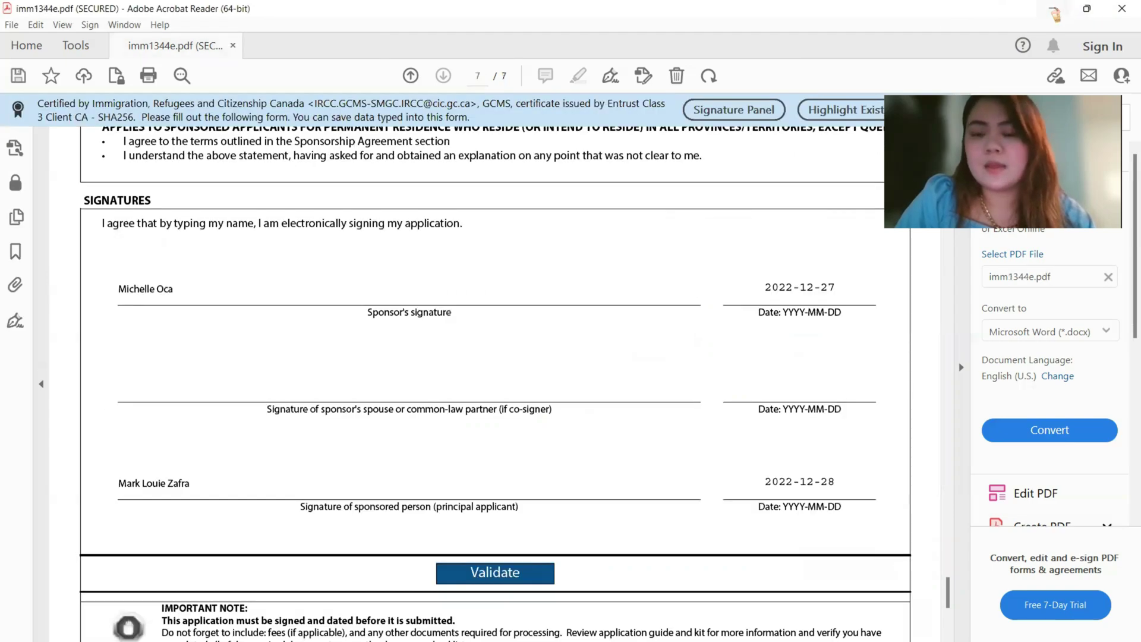
pyautogui.click(1054, 12)
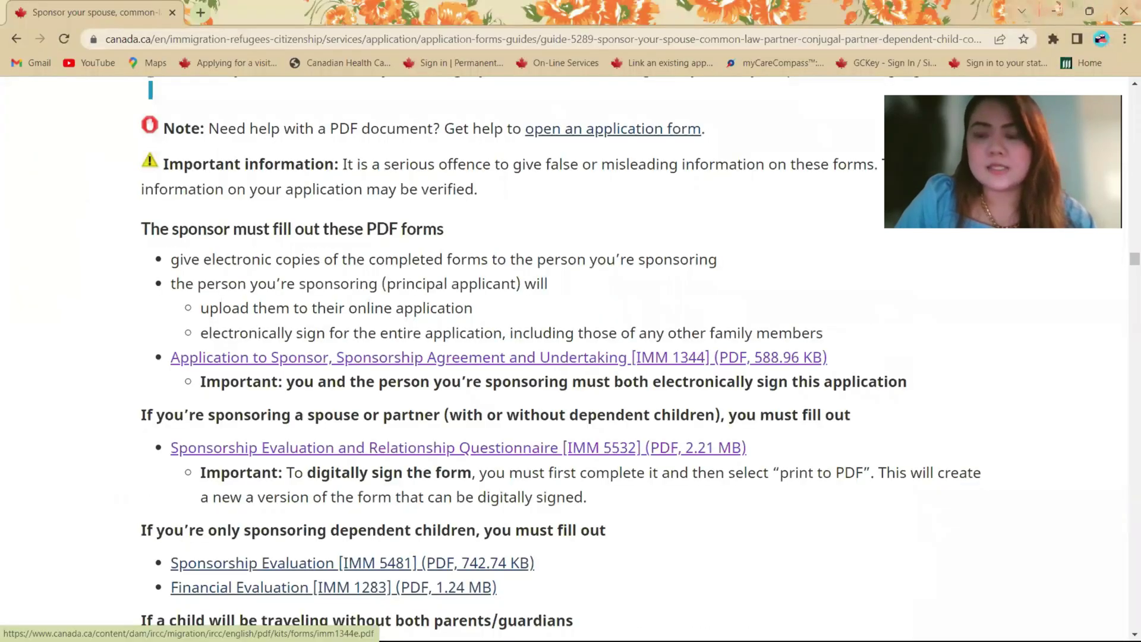
# - Open the printed IMM5532E file from the forms folder, scroll to page 3, and enable Fill & Sign
pyautogui.click(1056, 11)
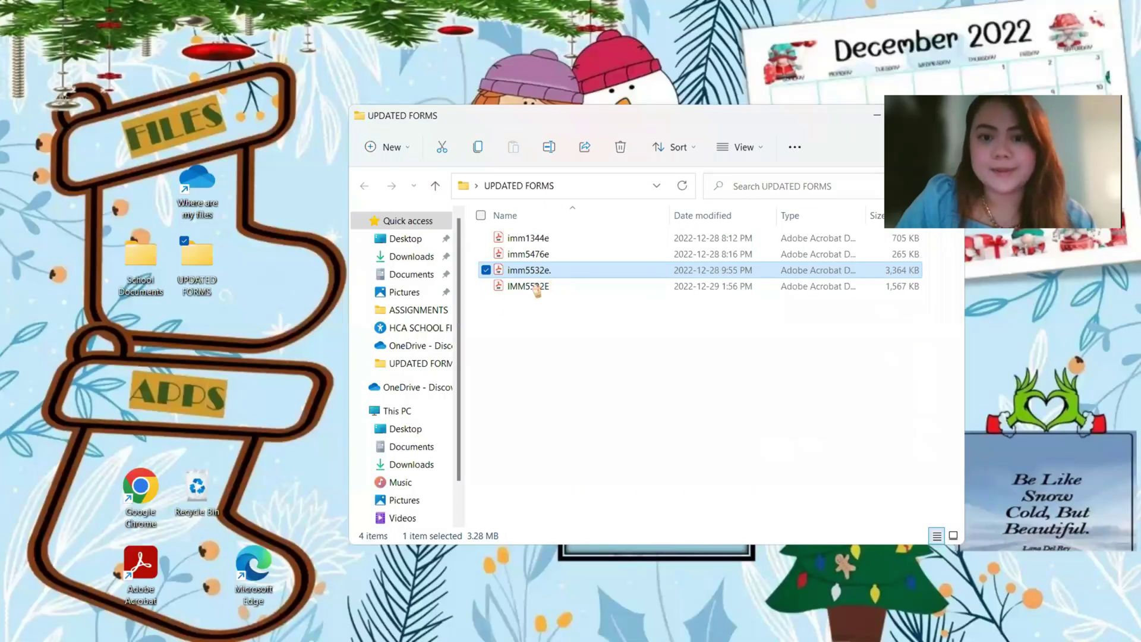
pyautogui.doubleClick(528, 287)
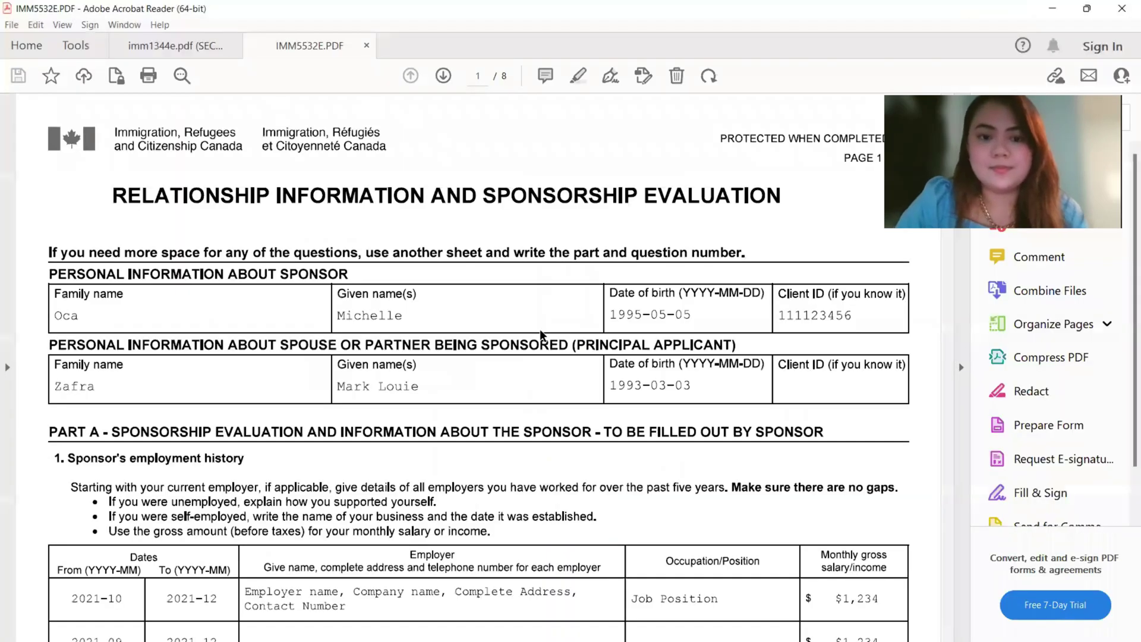
pyautogui.scroll(-15, 892, 286)
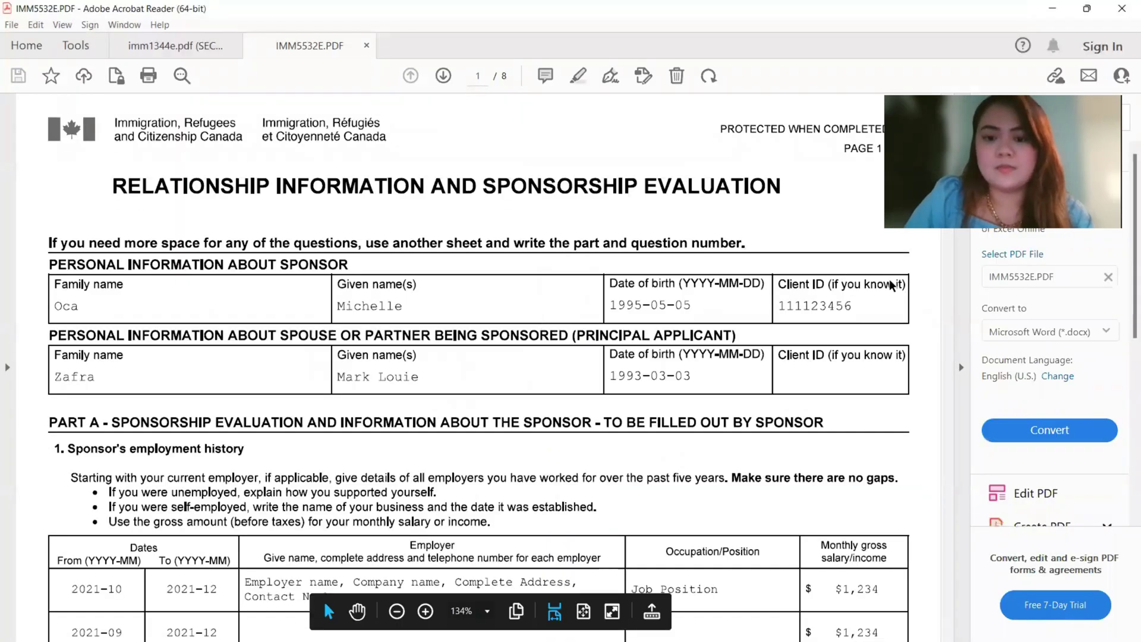
pyautogui.scroll(-10, 891, 285)
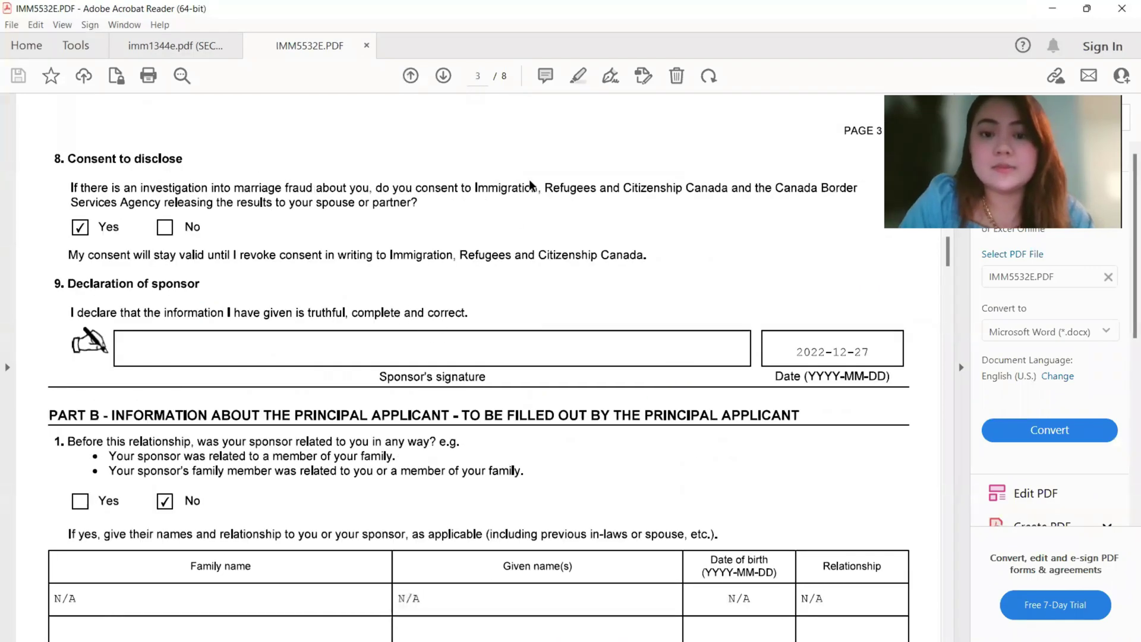
pyautogui.click(611, 77)
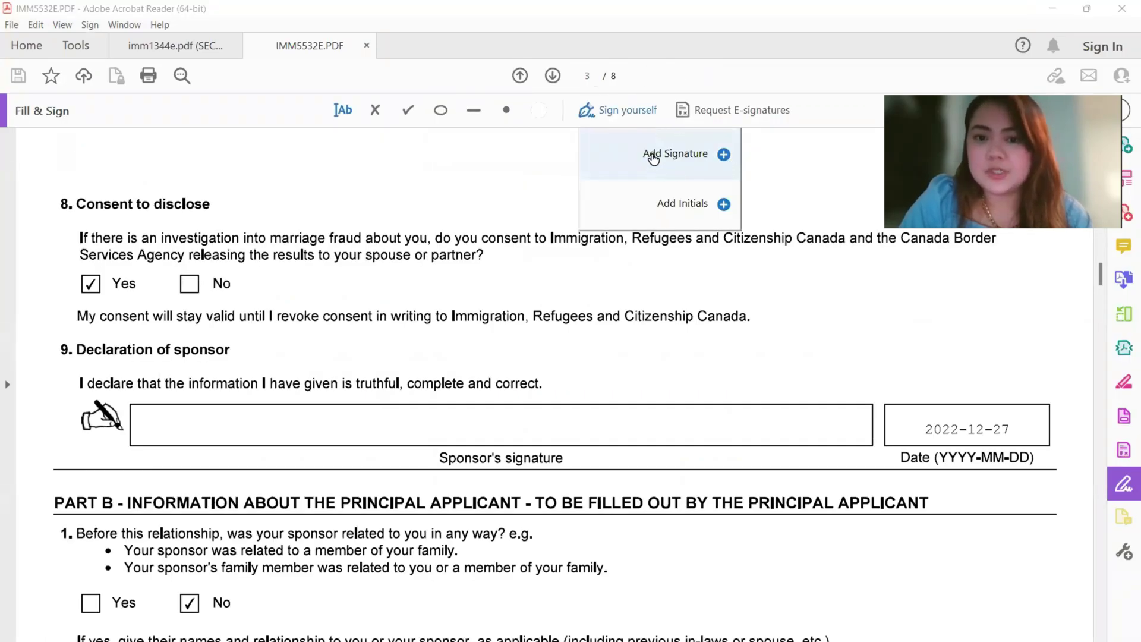
# - Draw a new signature and place it on page 3's Sponsor's signature line
pyautogui.click(653, 156)
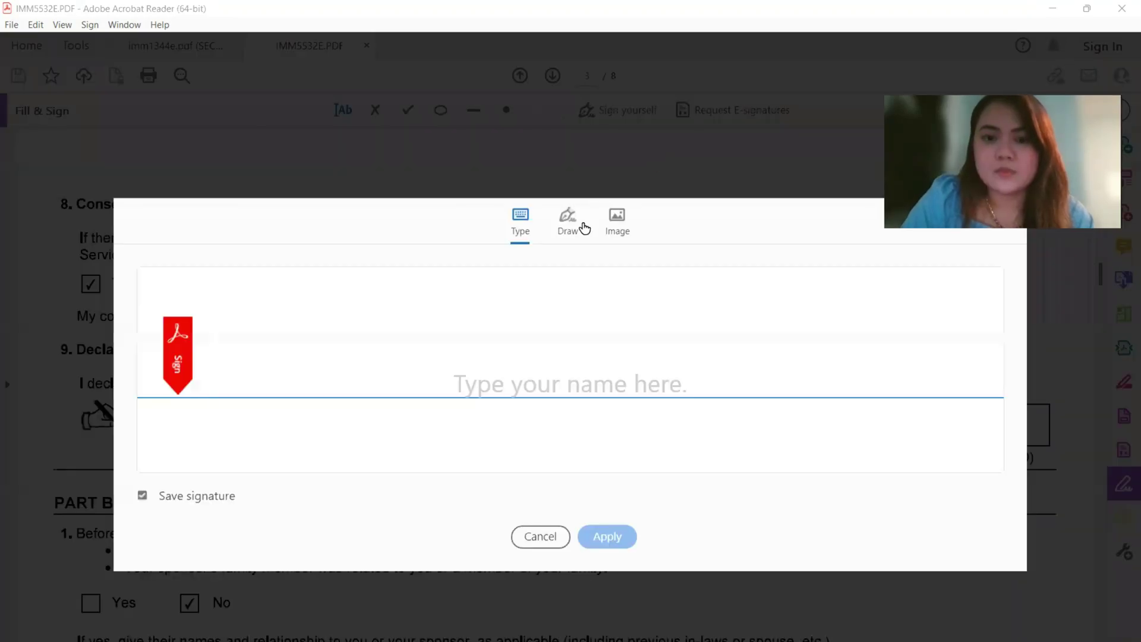
pyautogui.click(569, 226)
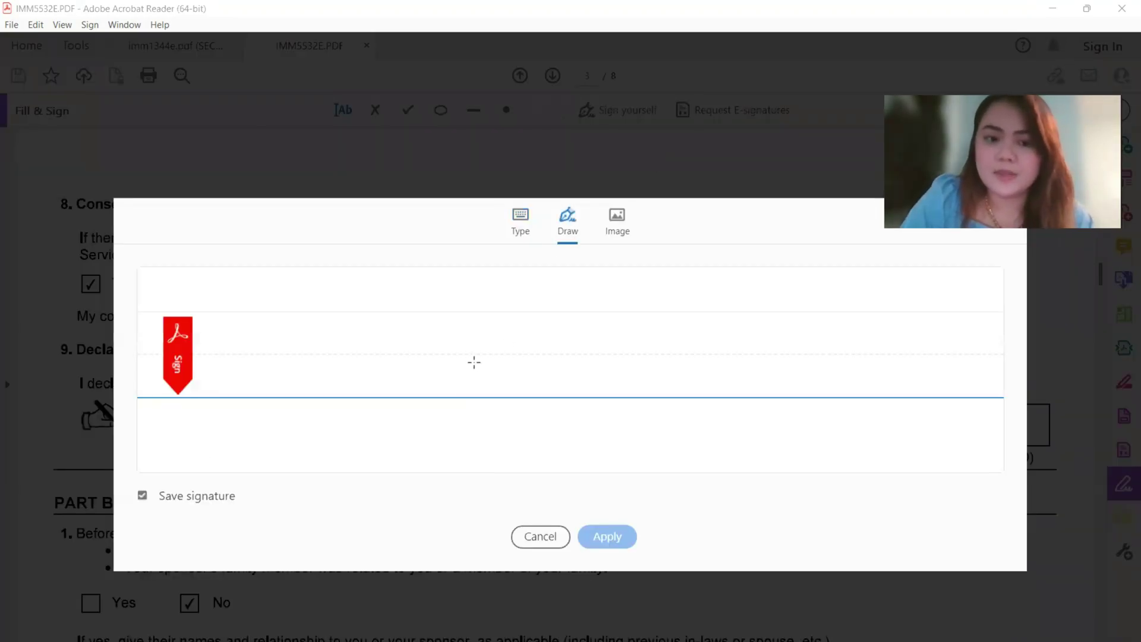
pyautogui.moveTo(474, 362)
pyautogui.mouseDown()
pyautogui.moveTo(621, 413)
pyautogui.moveTo(597, 315)
pyautogui.moveTo(651, 348)
pyautogui.moveTo(562, 371)
pyautogui.moveTo(632, 355)
pyautogui.mouseUp()
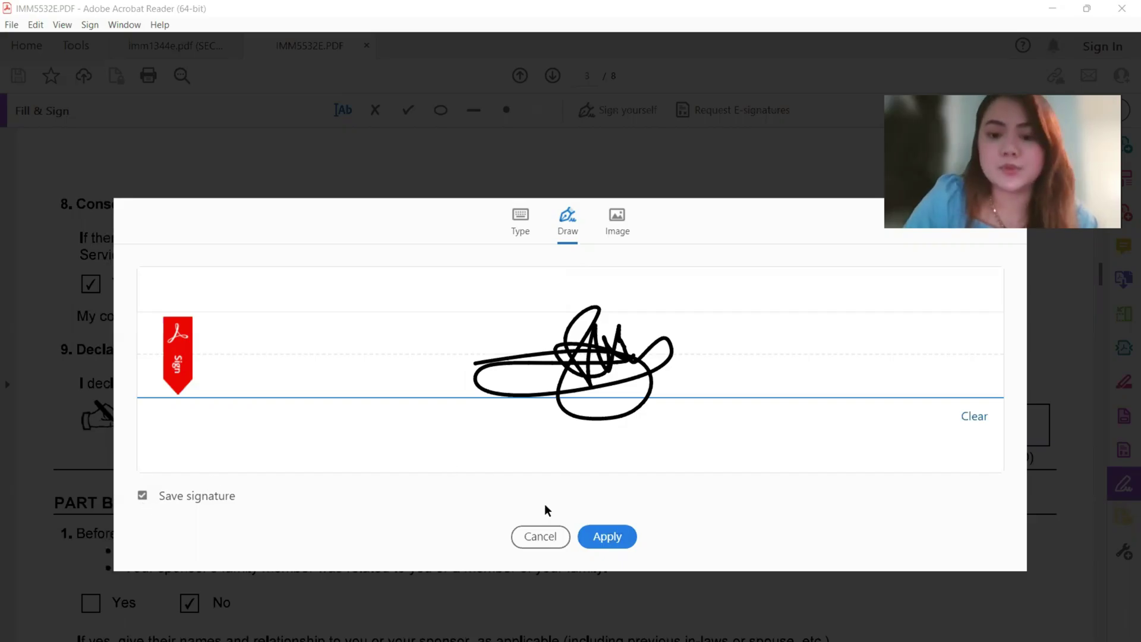
pyautogui.click(621, 536)
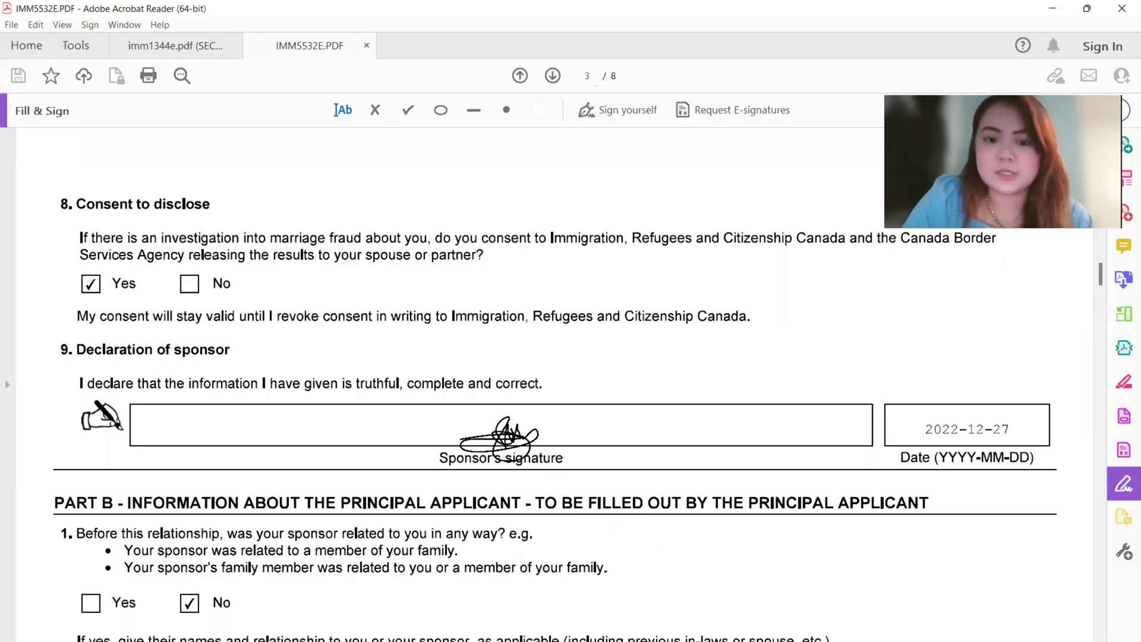
pyautogui.click(499, 437)
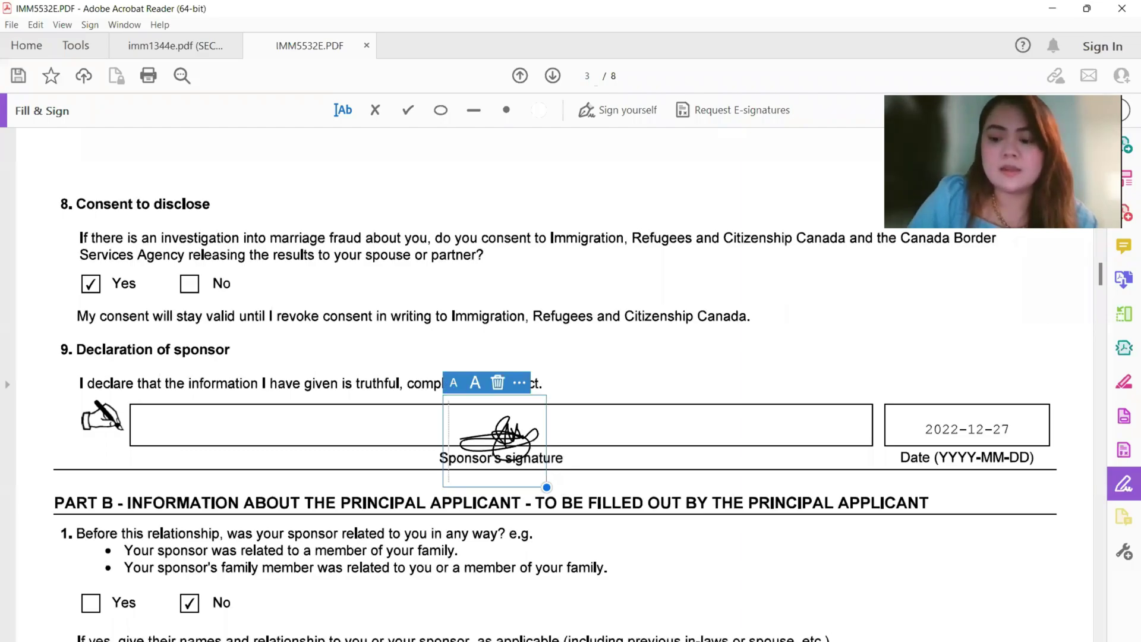
pyautogui.moveTo(497, 438); pyautogui.dragTo(498, 438)
pyautogui.scroll(-5, 498, 439)
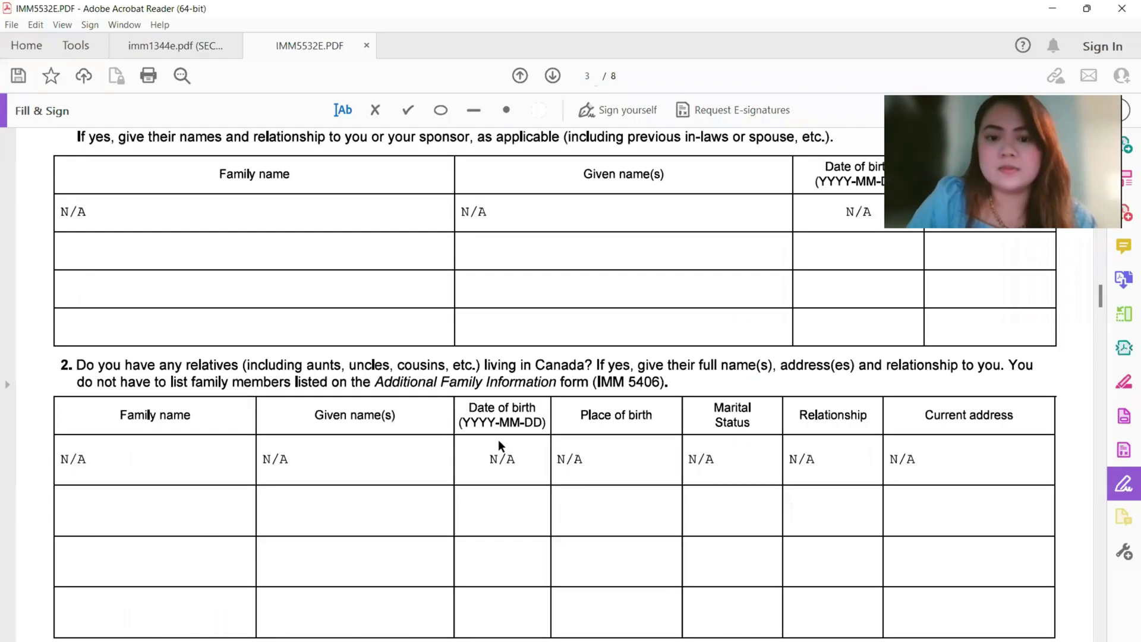
pyautogui.scroll(4, 498, 440)
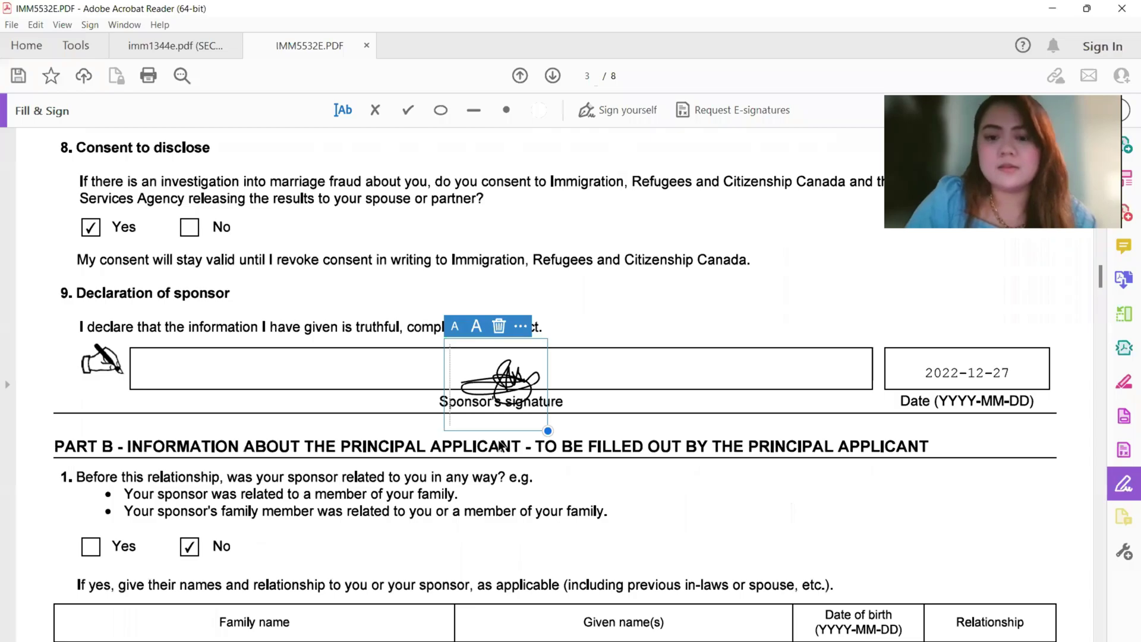
pyautogui.scroll(-5, 500, 445)
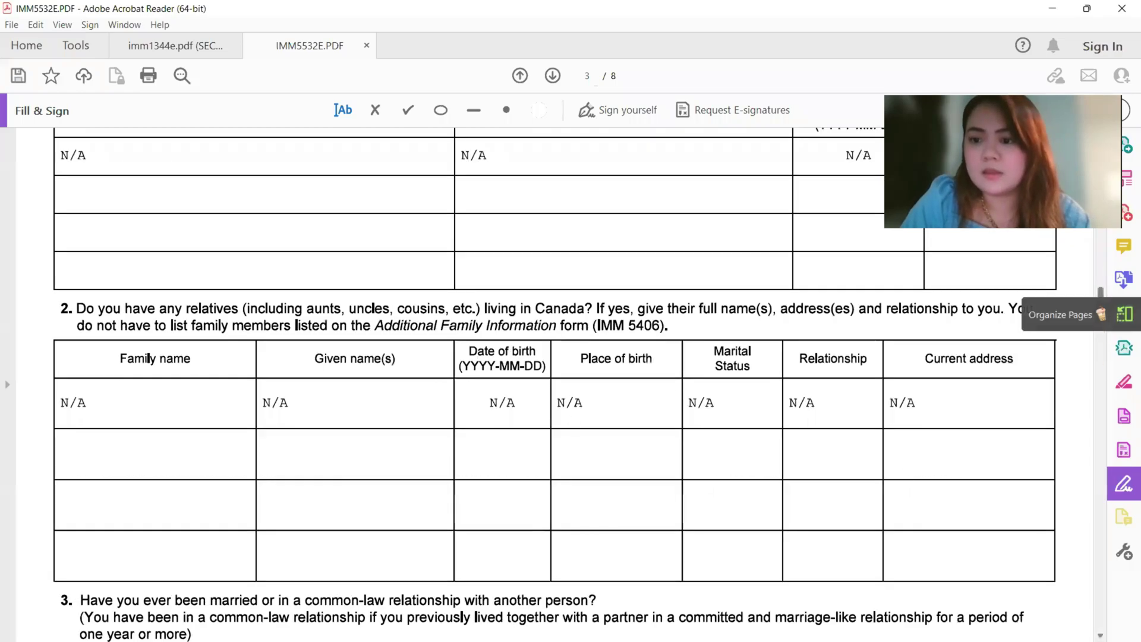
# - On page 4, delete the saved signature, draw a new one, and place it on the principal applicant line
pyautogui.moveTo(1100, 300); pyautogui.dragTo(583, 339)
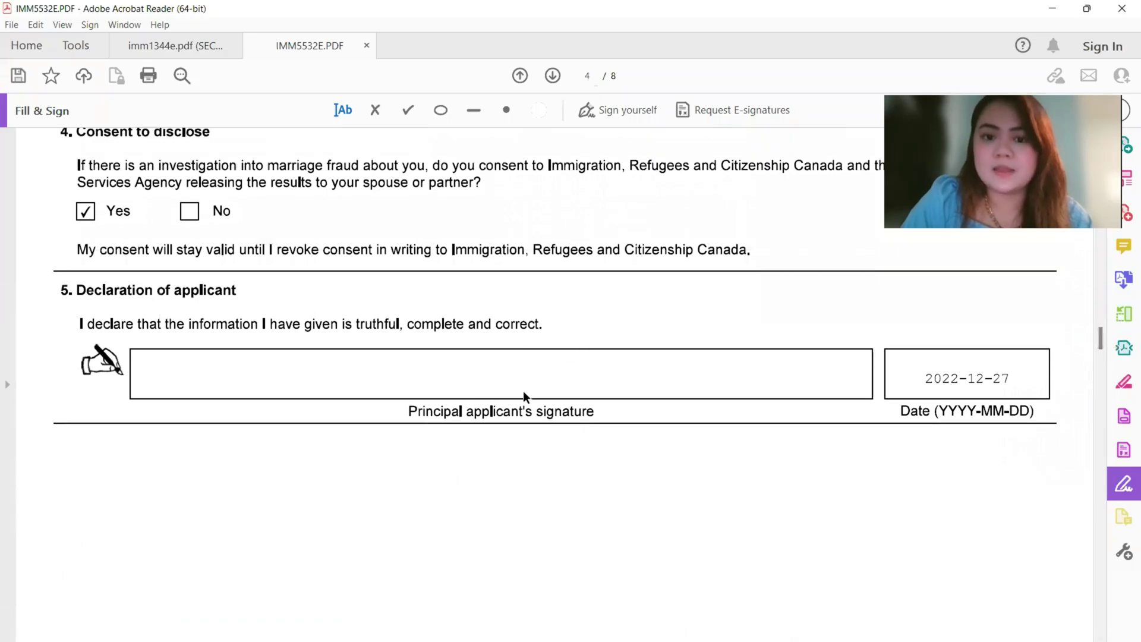
pyautogui.click(626, 112)
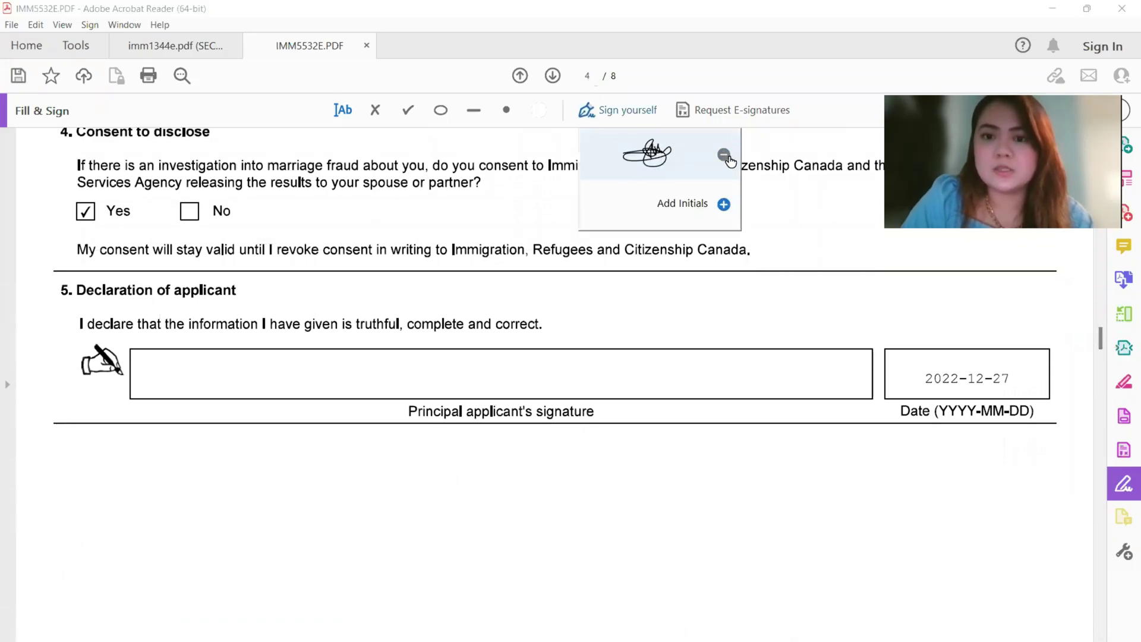
pyautogui.click(723, 155)
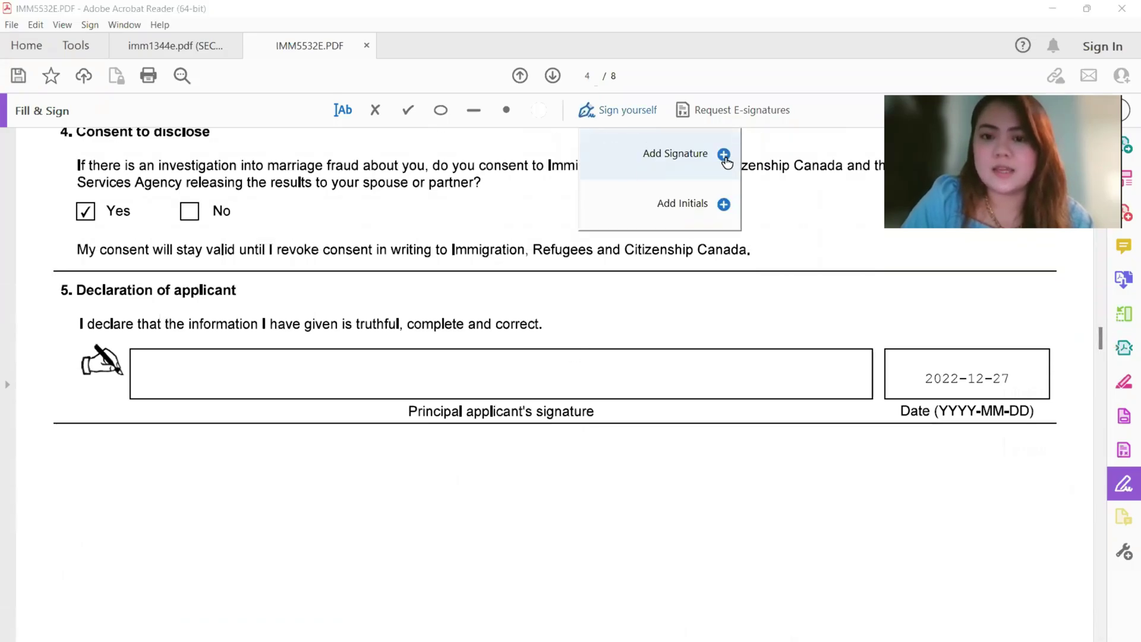
pyautogui.click(658, 176)
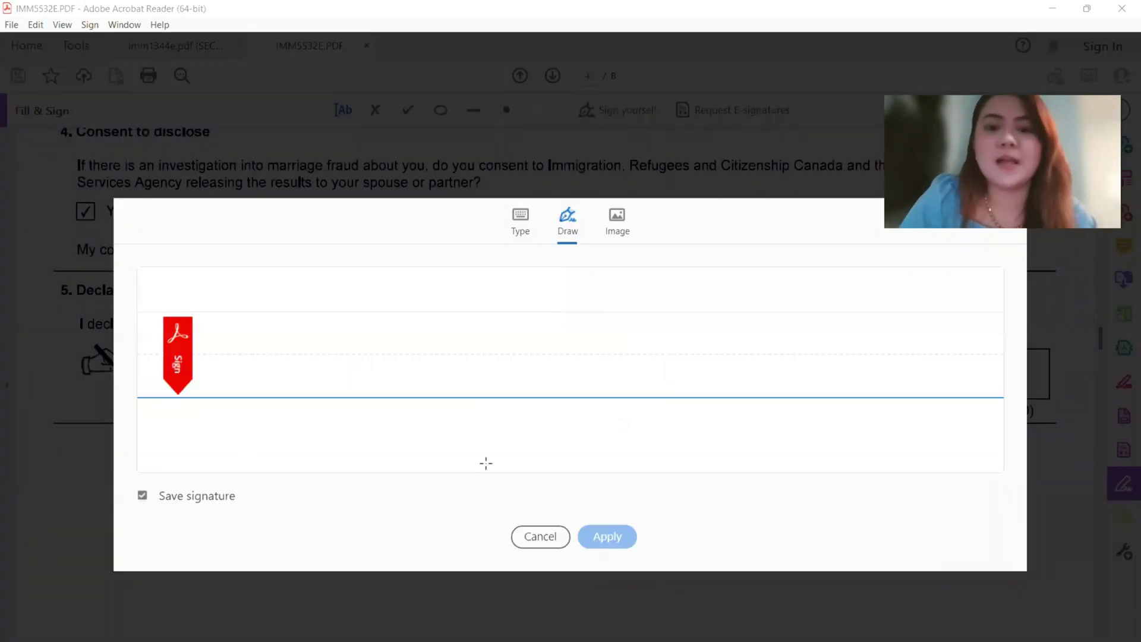
pyautogui.moveTo(569, 326)
pyautogui.mouseDown()
pyautogui.moveTo(489, 382)
pyautogui.moveTo(402, 369)
pyautogui.moveTo(538, 356)
pyautogui.moveTo(548, 376)
pyautogui.mouseUp()
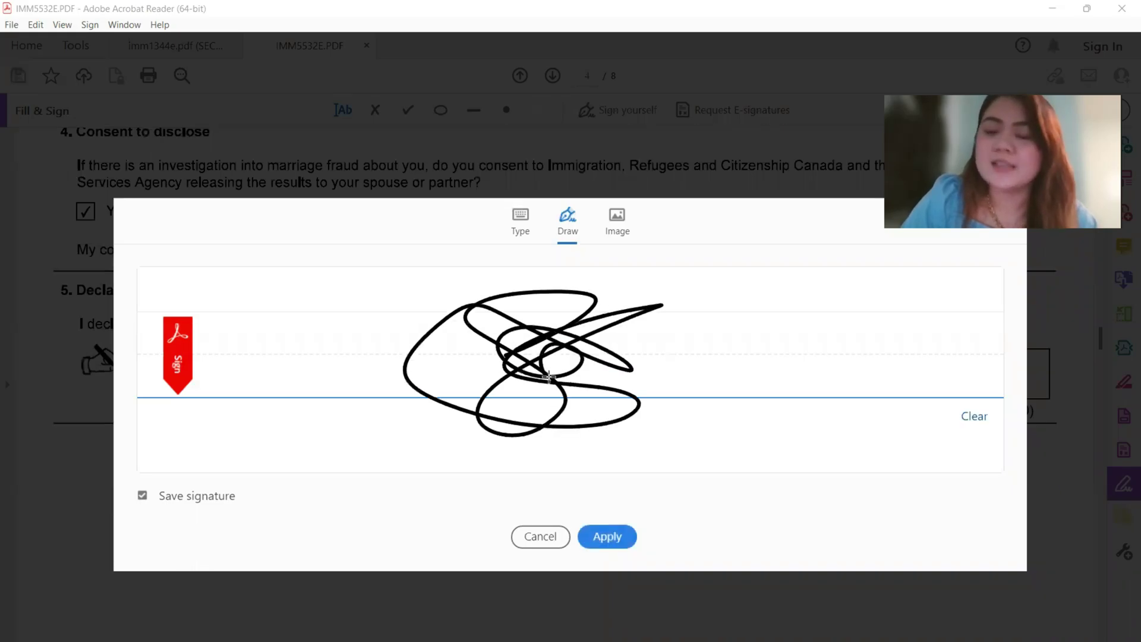
pyautogui.click(624, 526)
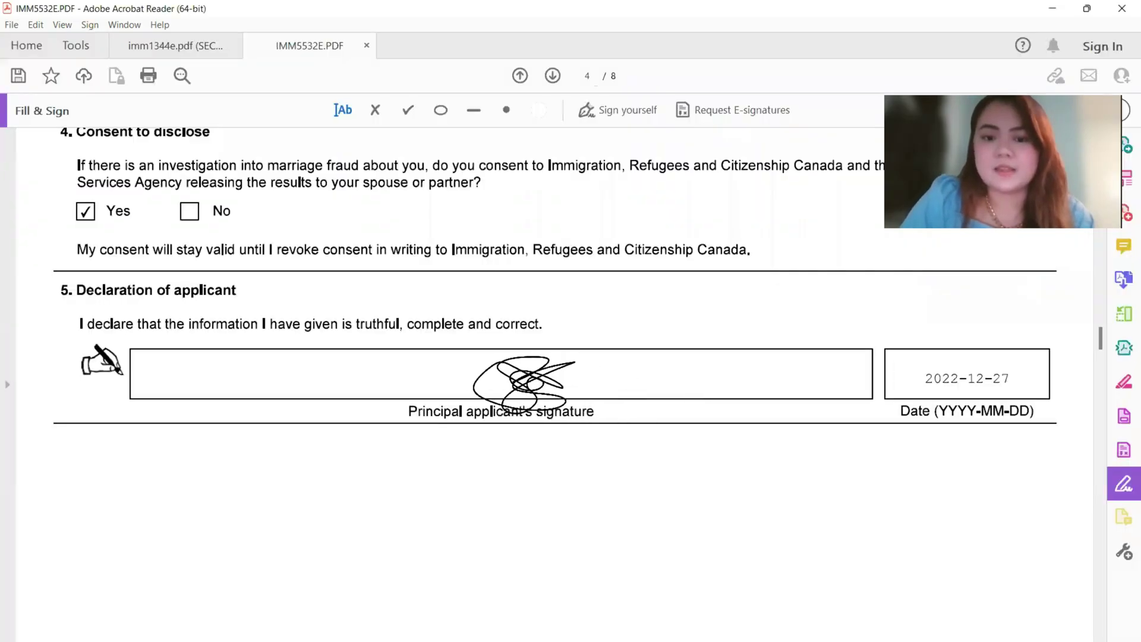
pyautogui.click(518, 386)
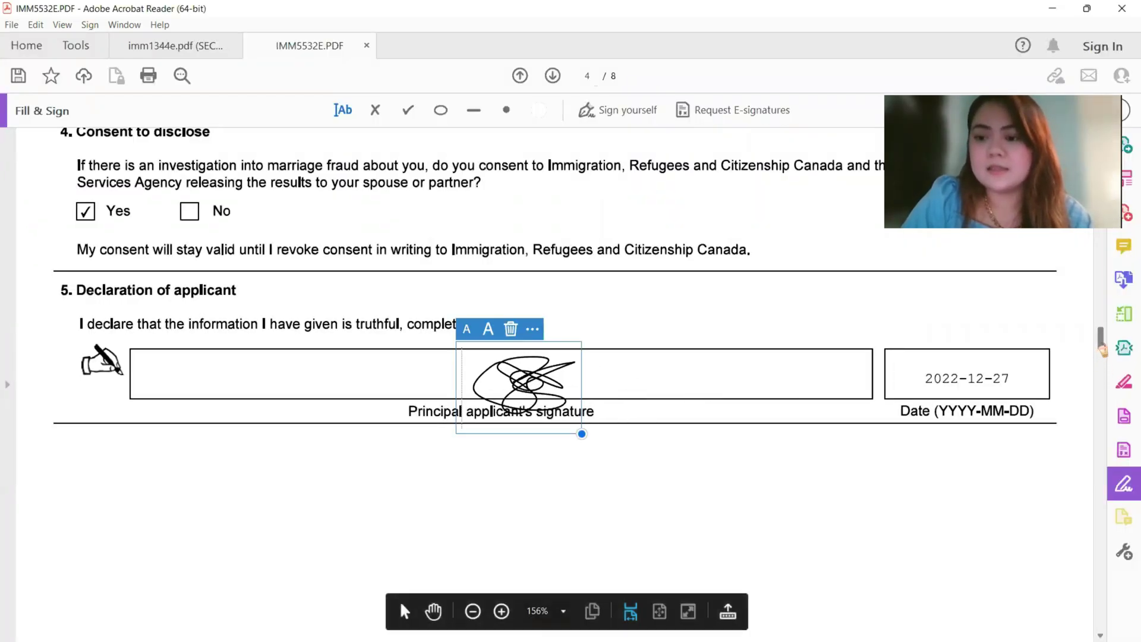
pyautogui.moveTo(1106, 357); pyautogui.dragTo(1101, 586)
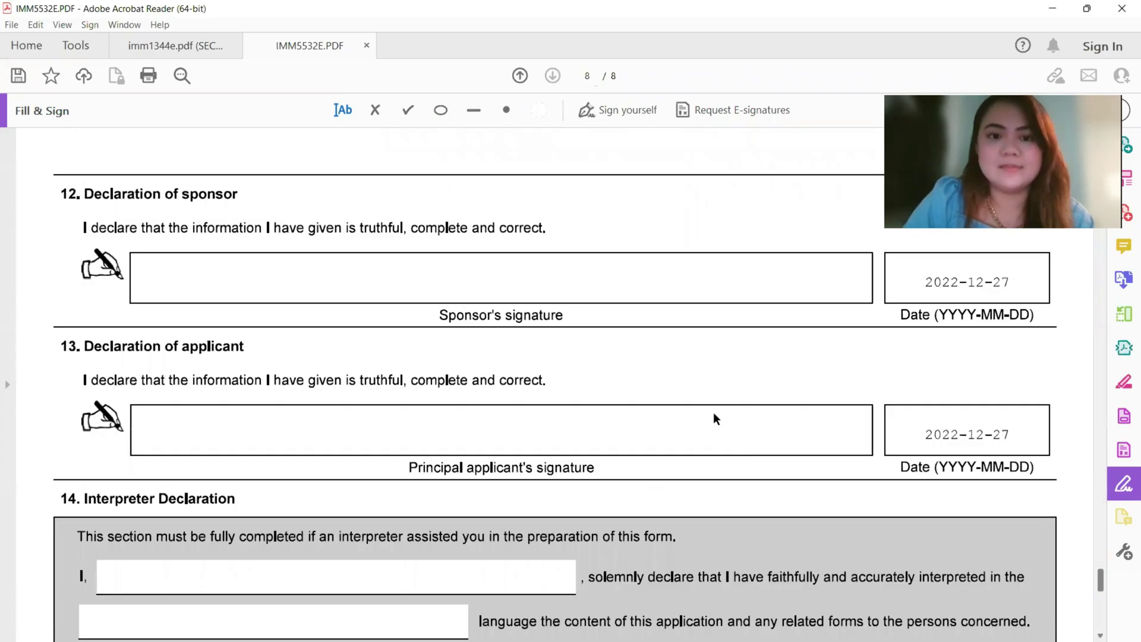
# - Place the saved applicant signature on page 8's principal applicant line
pyautogui.click(623, 117)
pyautogui.click(657, 149)
pyautogui.click(502, 426)
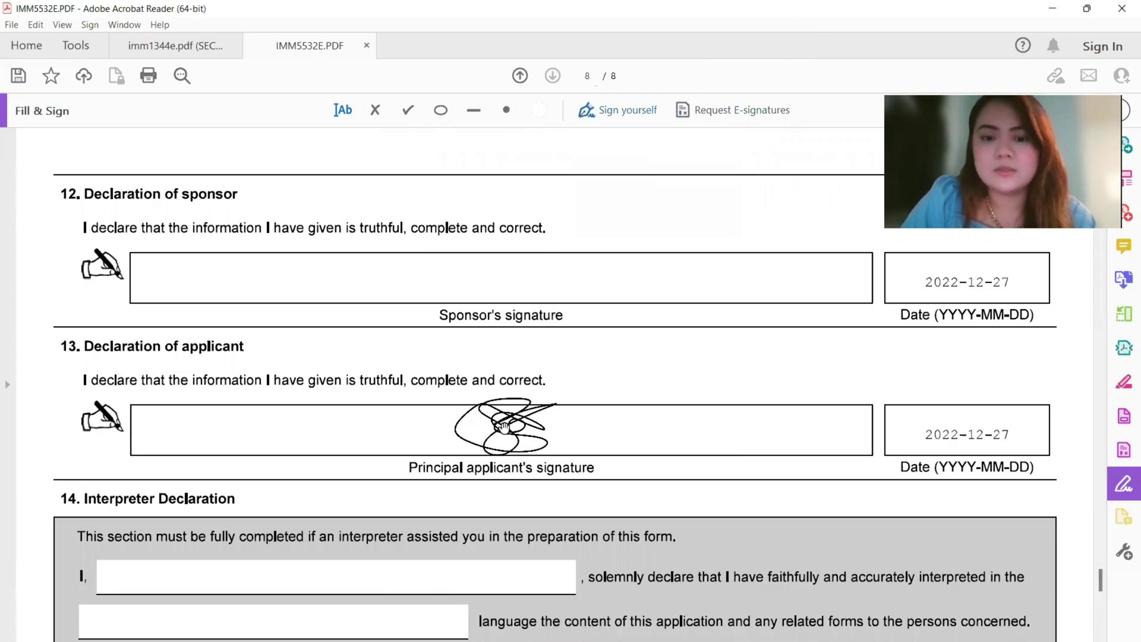
pyautogui.click(495, 440)
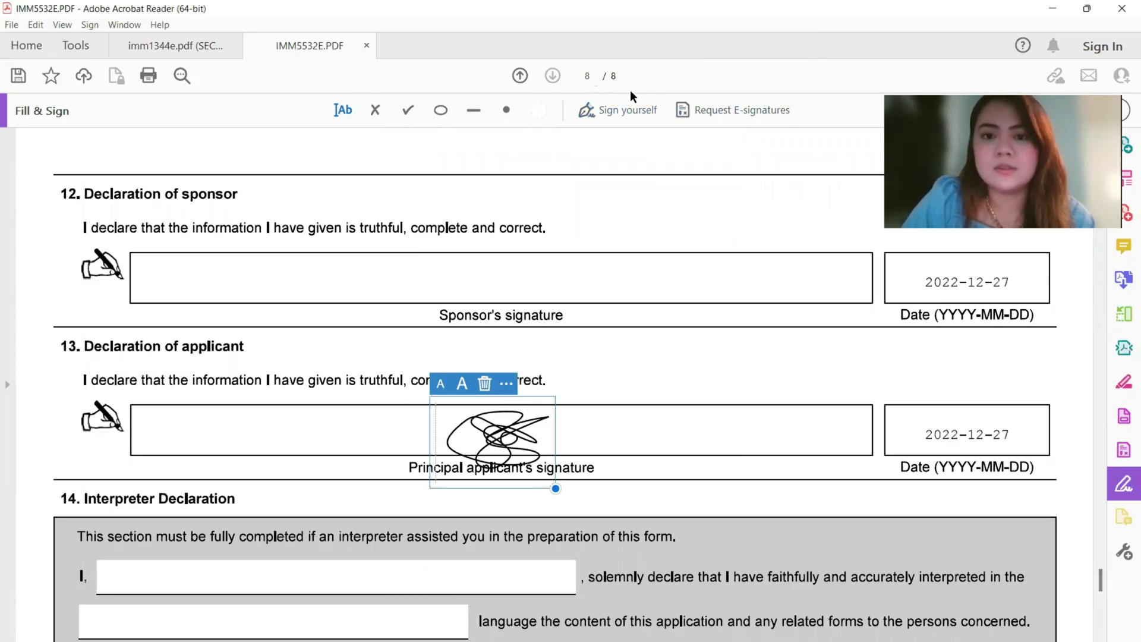
# - Delete the saved signature, draw a new sponsor signature, and place it on the sponsor line
pyautogui.click(608, 109)
pyautogui.click(722, 152)
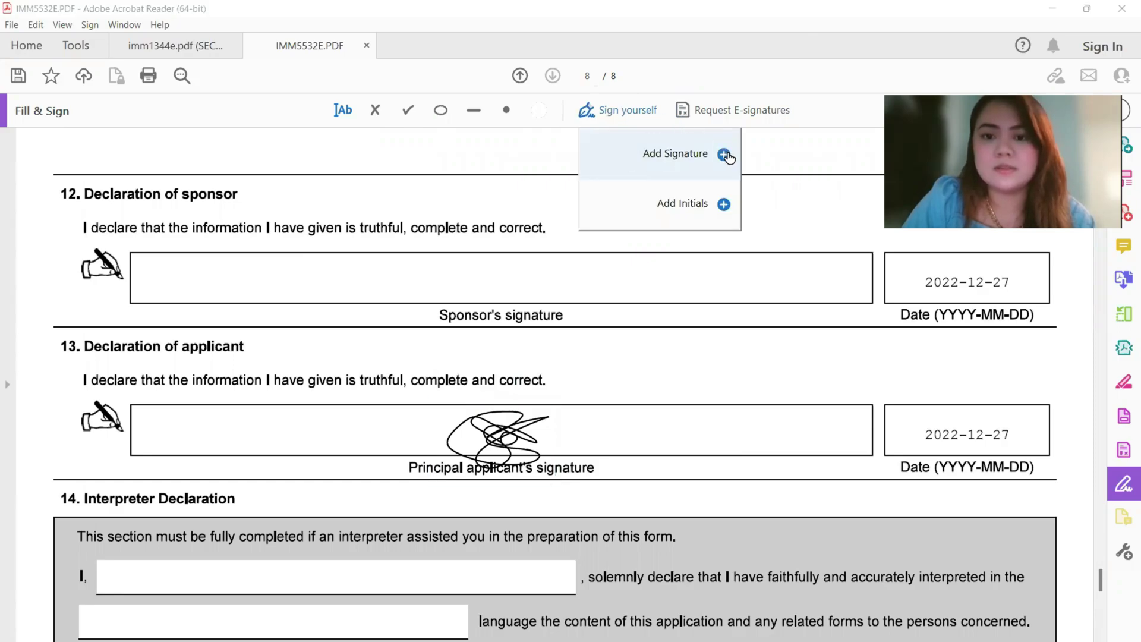
pyautogui.click(676, 154)
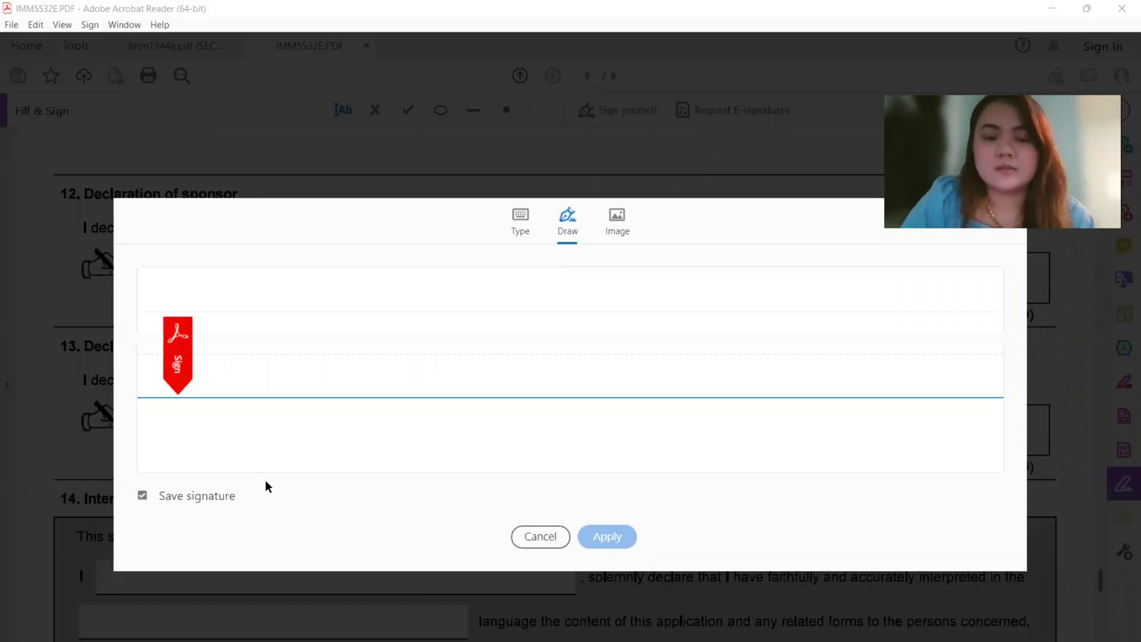
pyautogui.moveTo(519, 390)
pyautogui.mouseDown()
pyautogui.moveTo(505, 338)
pyautogui.moveTo(621, 390)
pyautogui.moveTo(612, 382)
pyautogui.moveTo(578, 417)
pyautogui.mouseUp()
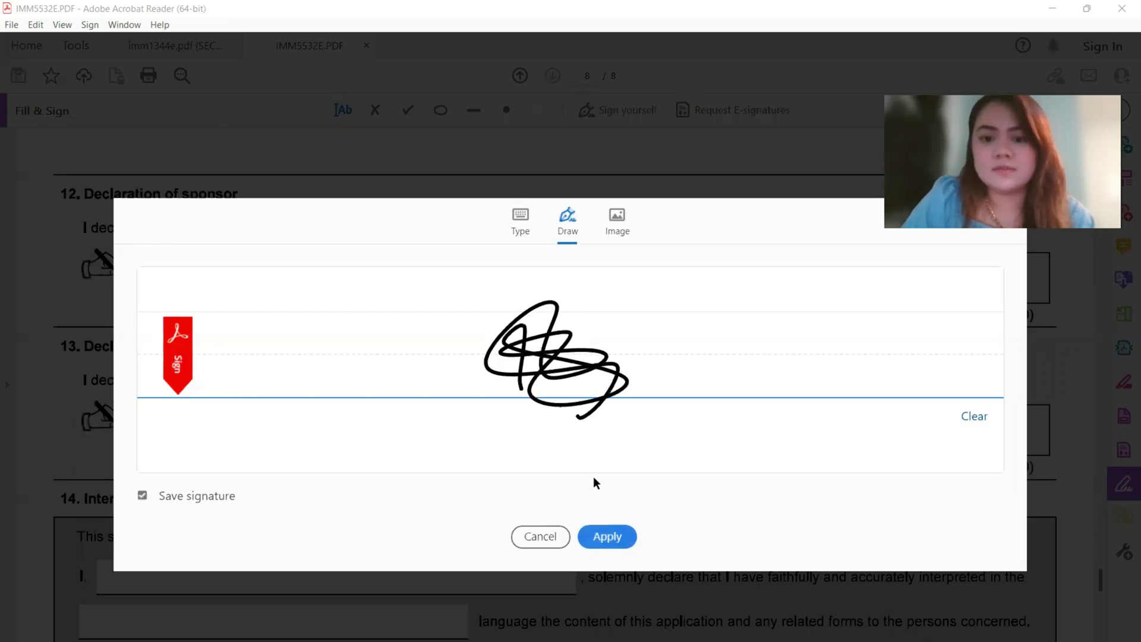
pyautogui.click(616, 538)
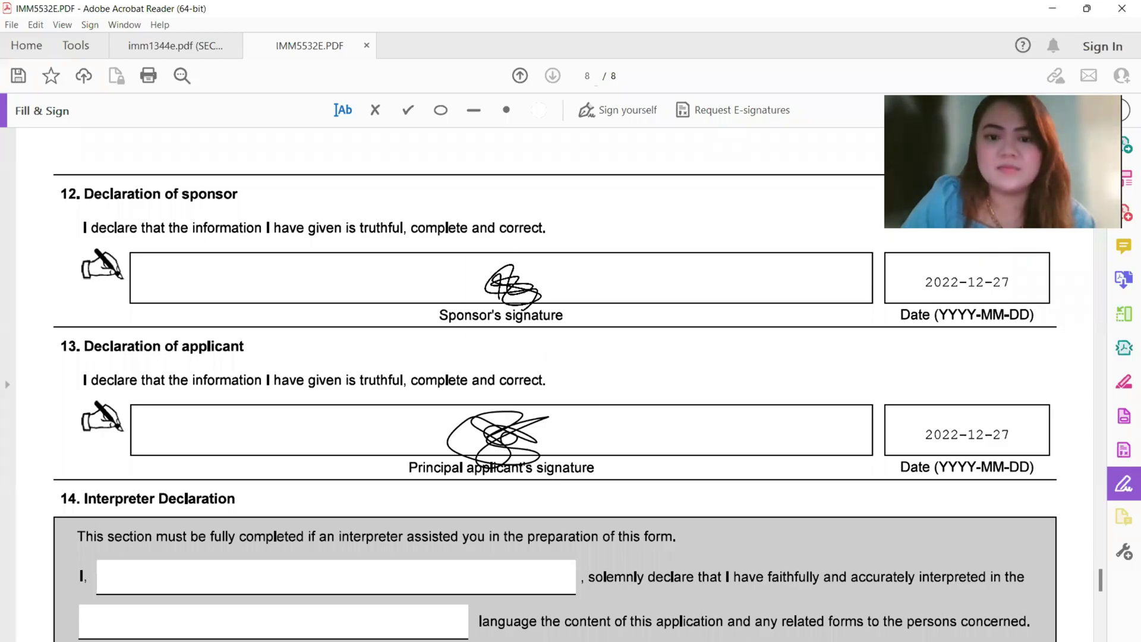
pyautogui.click(511, 285)
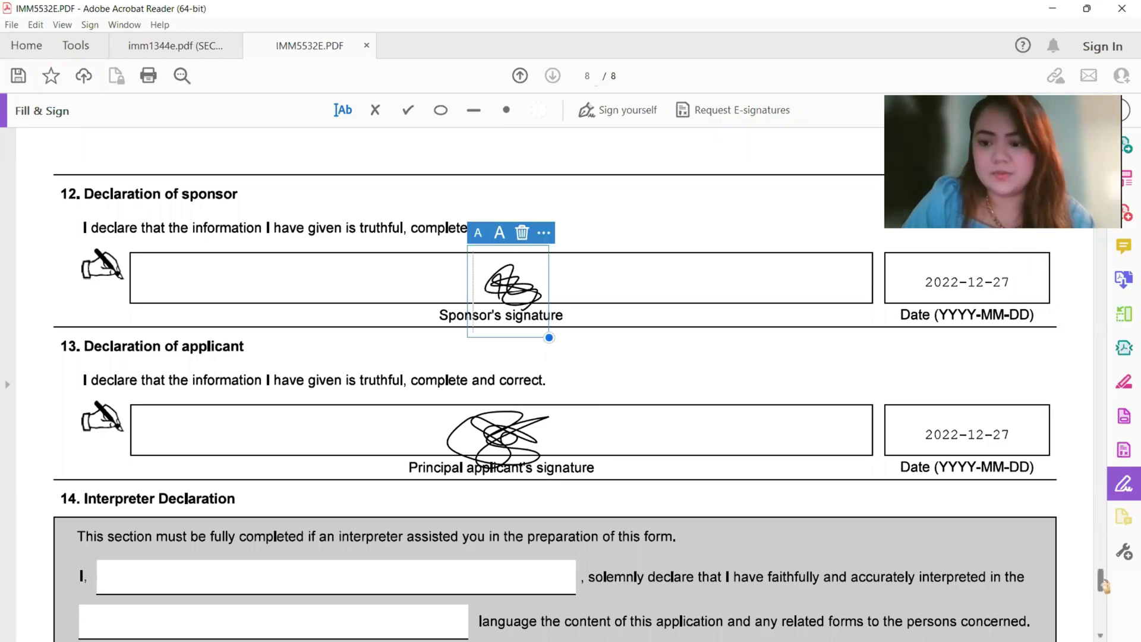
pyautogui.moveTo(1101, 586); pyautogui.dragTo(1104, 431)
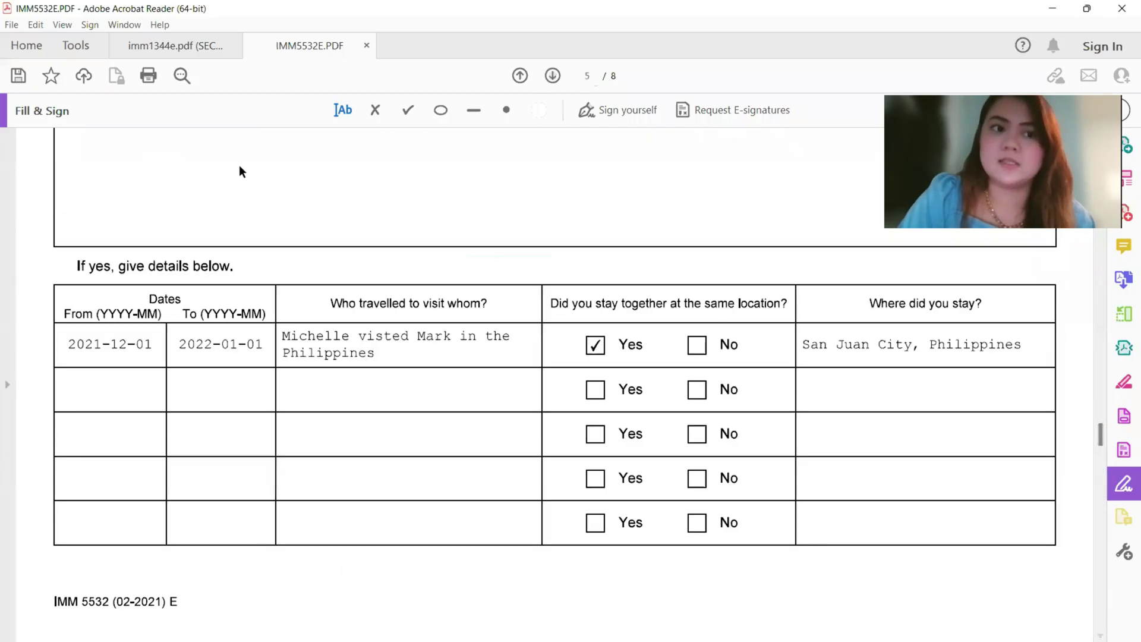
# - Save As into the UPDATED FORMS folder, replacing the existing IMM5532E.PDF
pyautogui.click(13, 26)
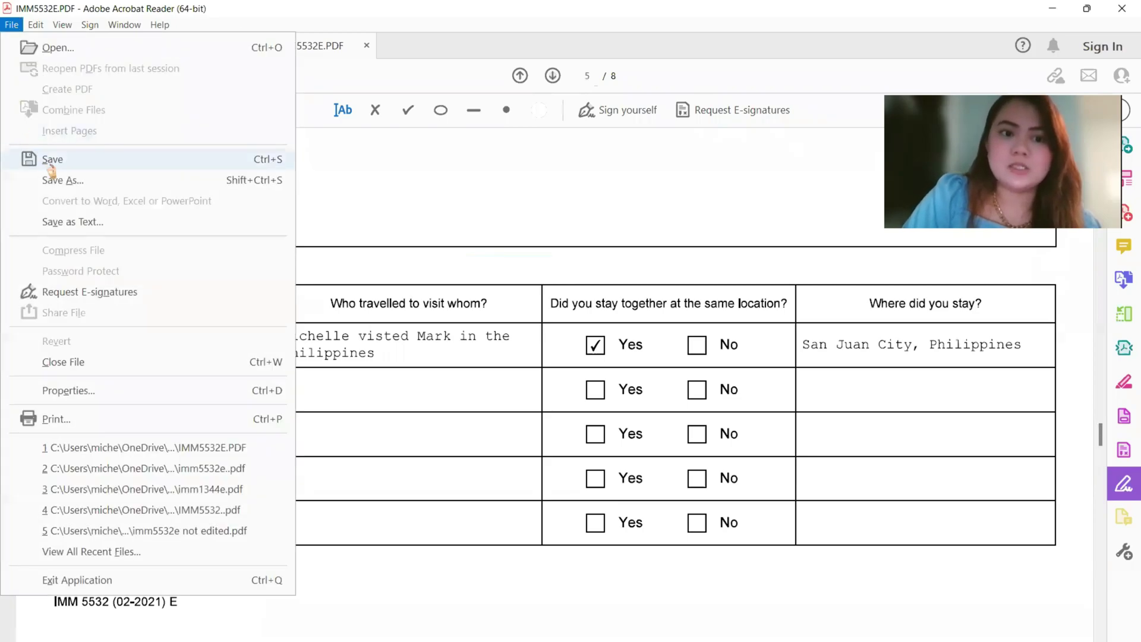
pyautogui.click(263, 167)
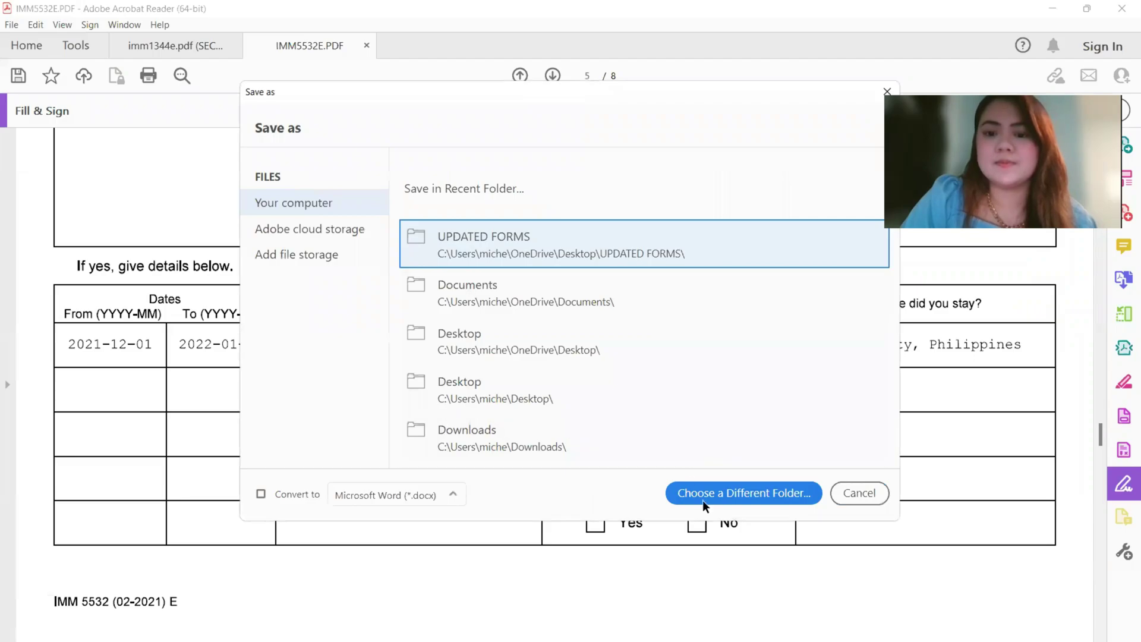
pyautogui.click(699, 247)
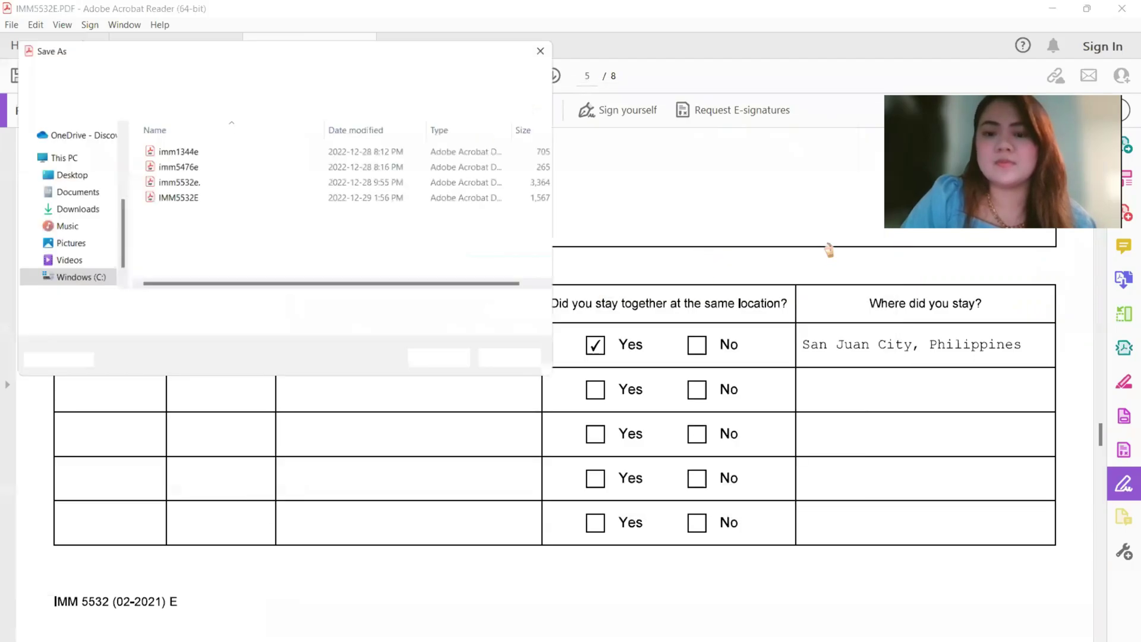
pyautogui.click(446, 364)
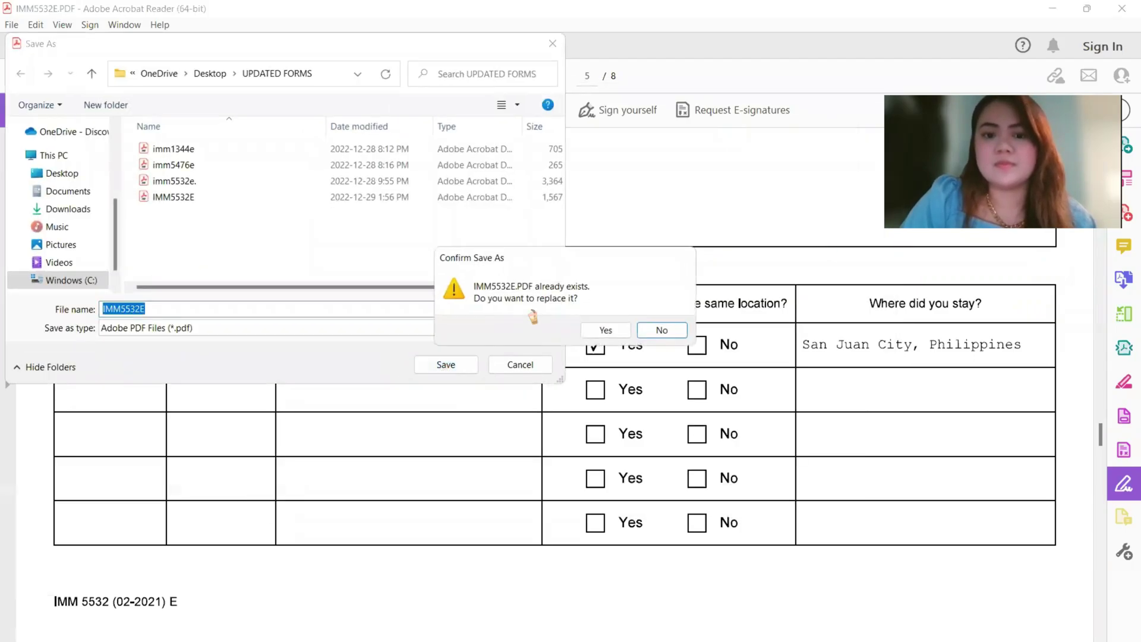
pyautogui.click(605, 330)
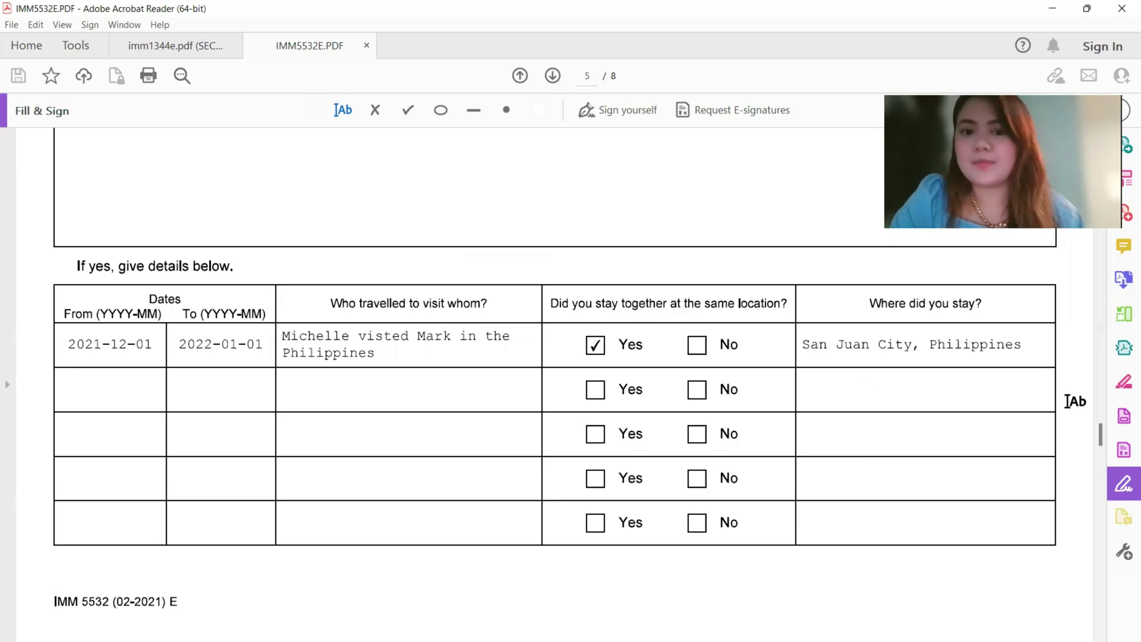
pyautogui.moveTo(1099, 435)
pyautogui.mouseDown()
pyautogui.moveTo(1098, 402)
pyautogui.moveTo(1097, 425)
pyautogui.mouseUp()
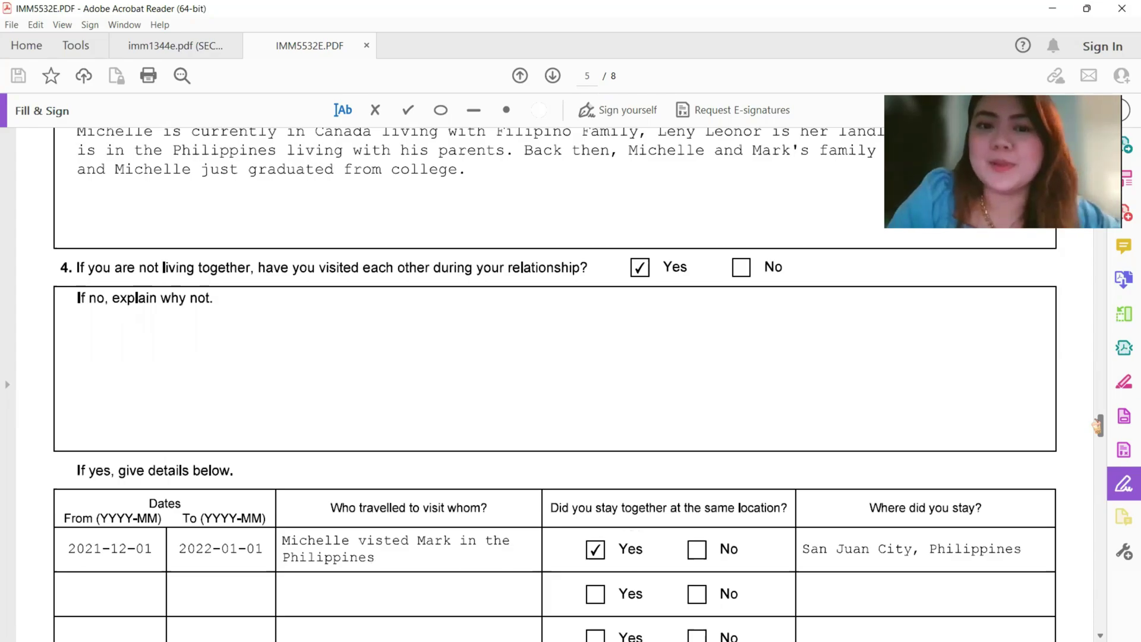
pyautogui.moveTo(1098, 423); pyautogui.dragTo(1099, 439)
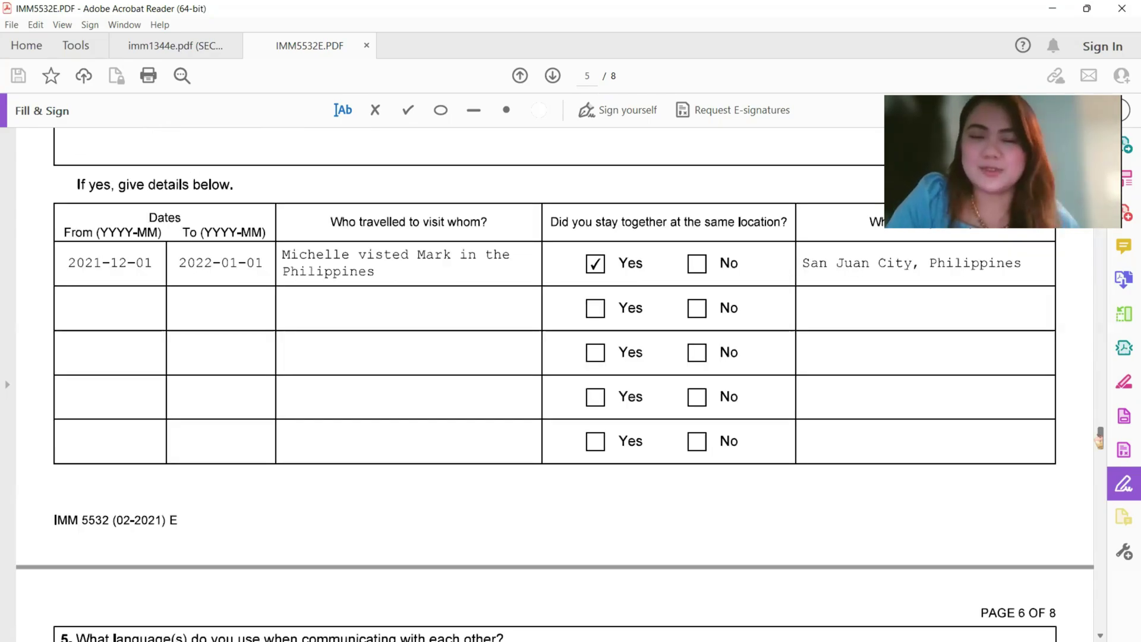